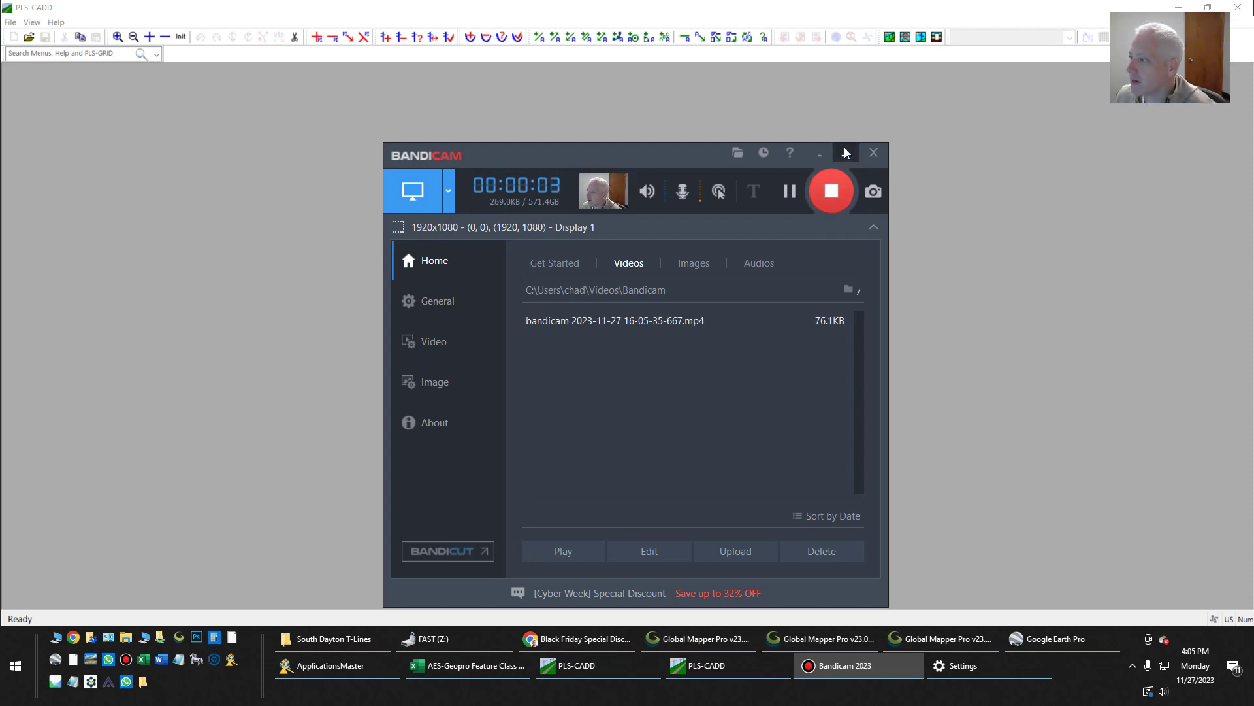
- Hide the Bandicam recorder window and accept the PLS-CADD Demo Warning
{"action": "left_click", "coordinate": [822, 153]}
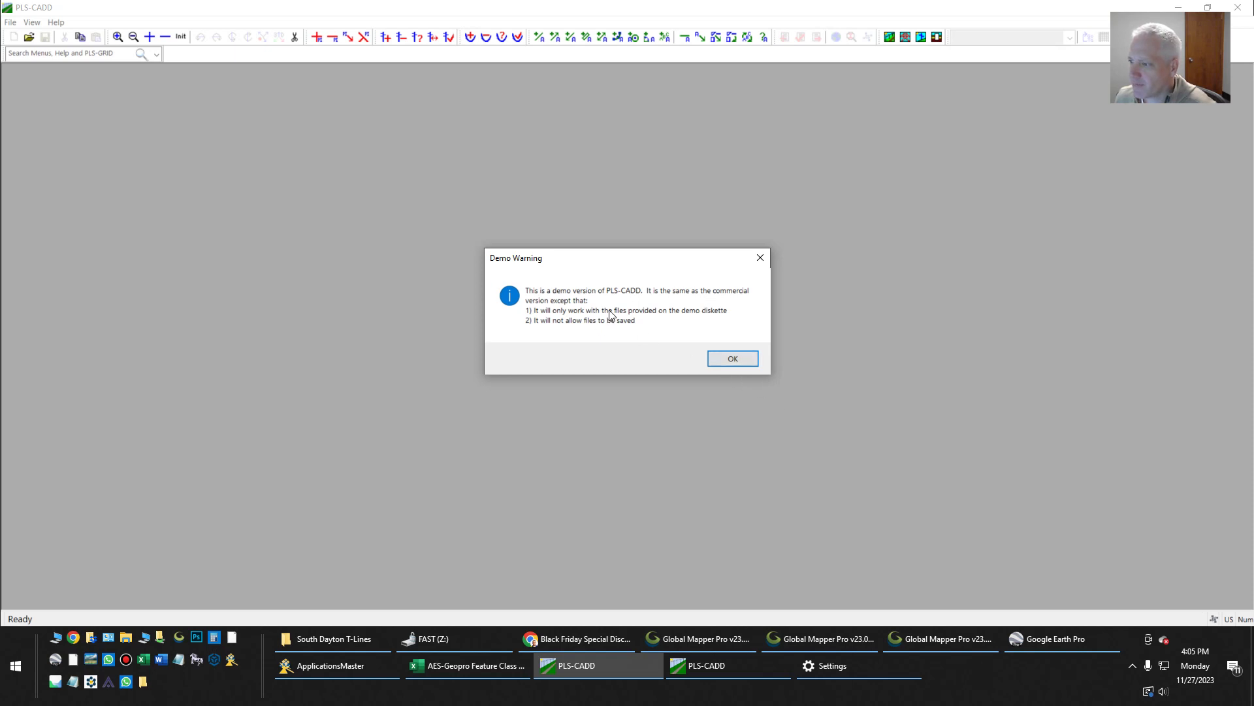
{"action": "left_click", "coordinate": [726, 358]}
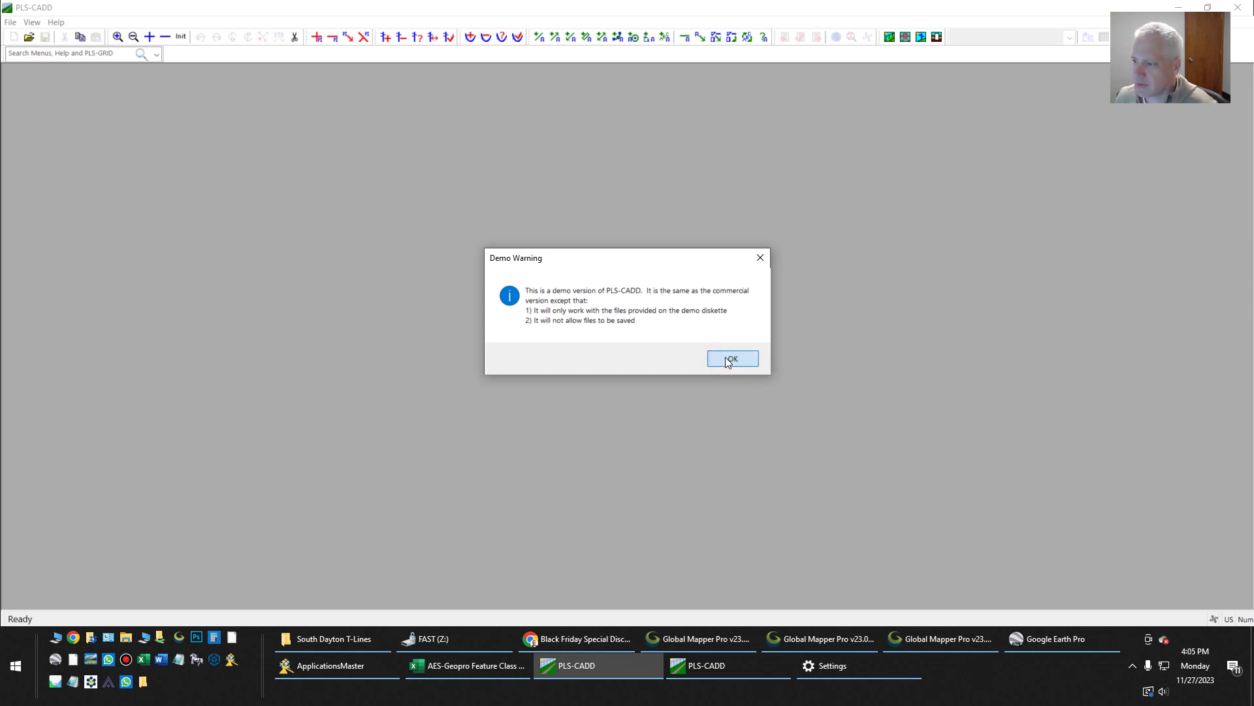
- Dismiss the coordinate system notice and load 6671.fea from the Desktop as feature code data
{"action": "left_click", "coordinate": [726, 358]}
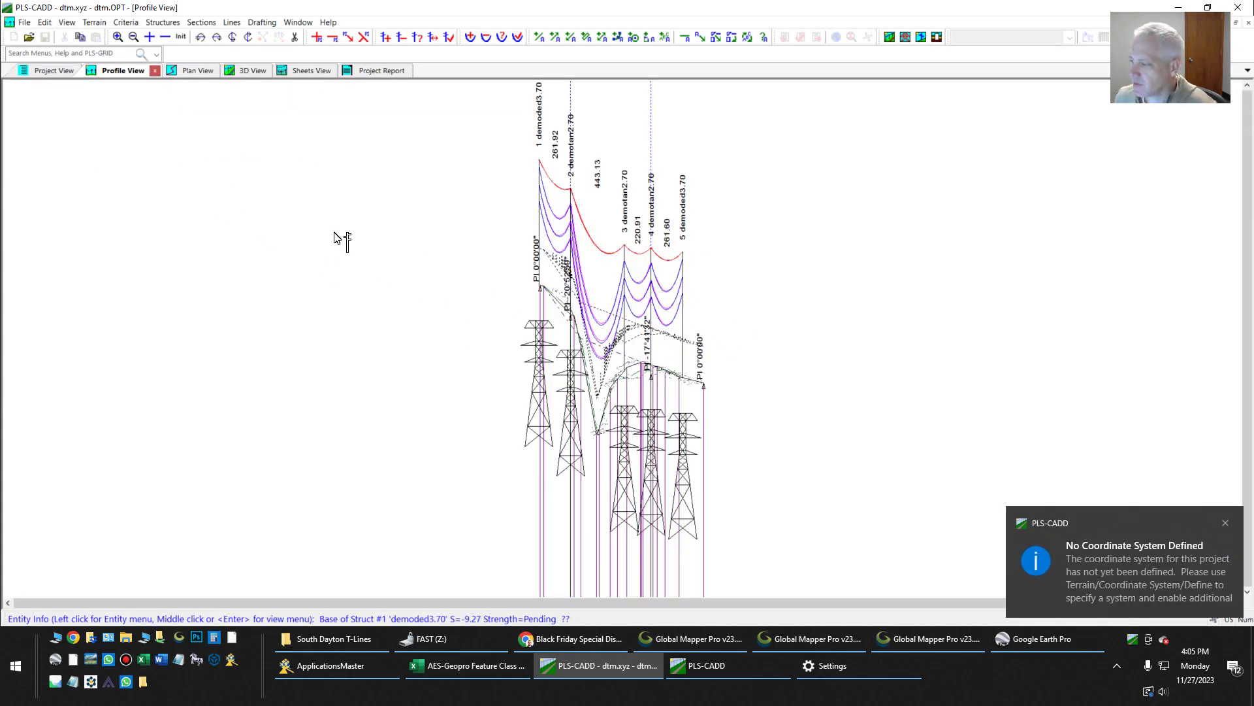
{"action": "left_click", "coordinate": [1224, 524]}
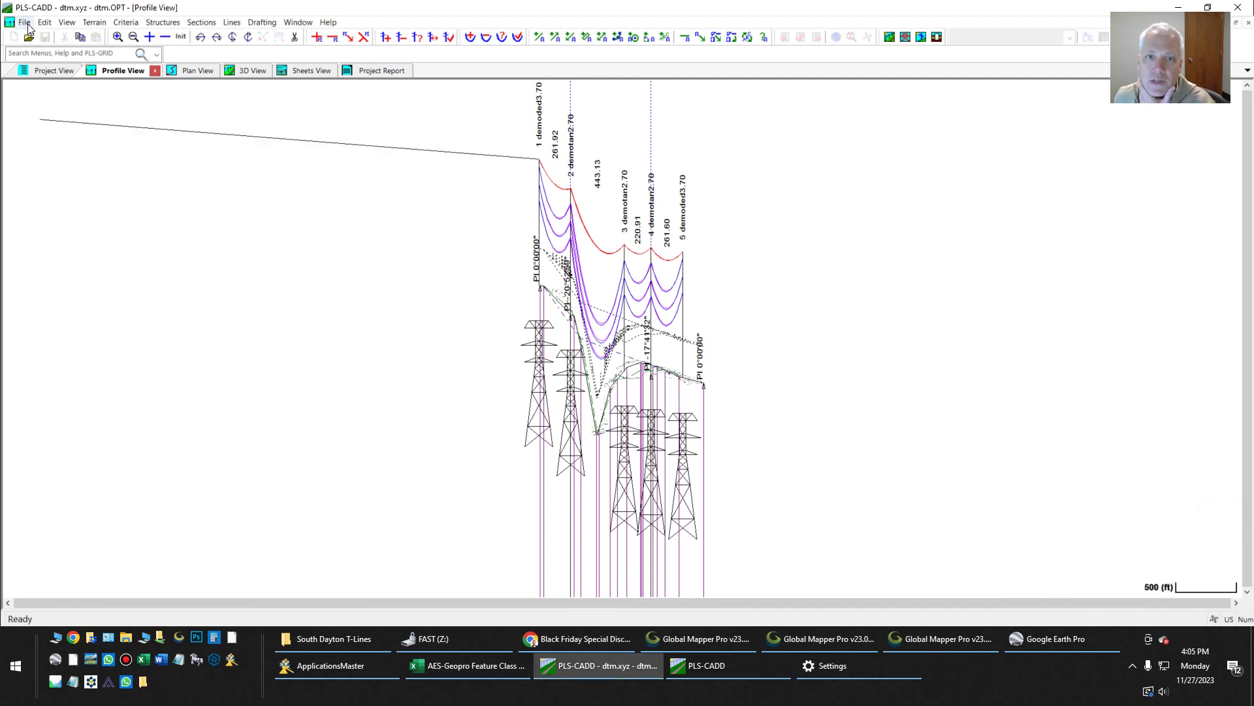
{"action": "left_click", "coordinate": [92, 23]}
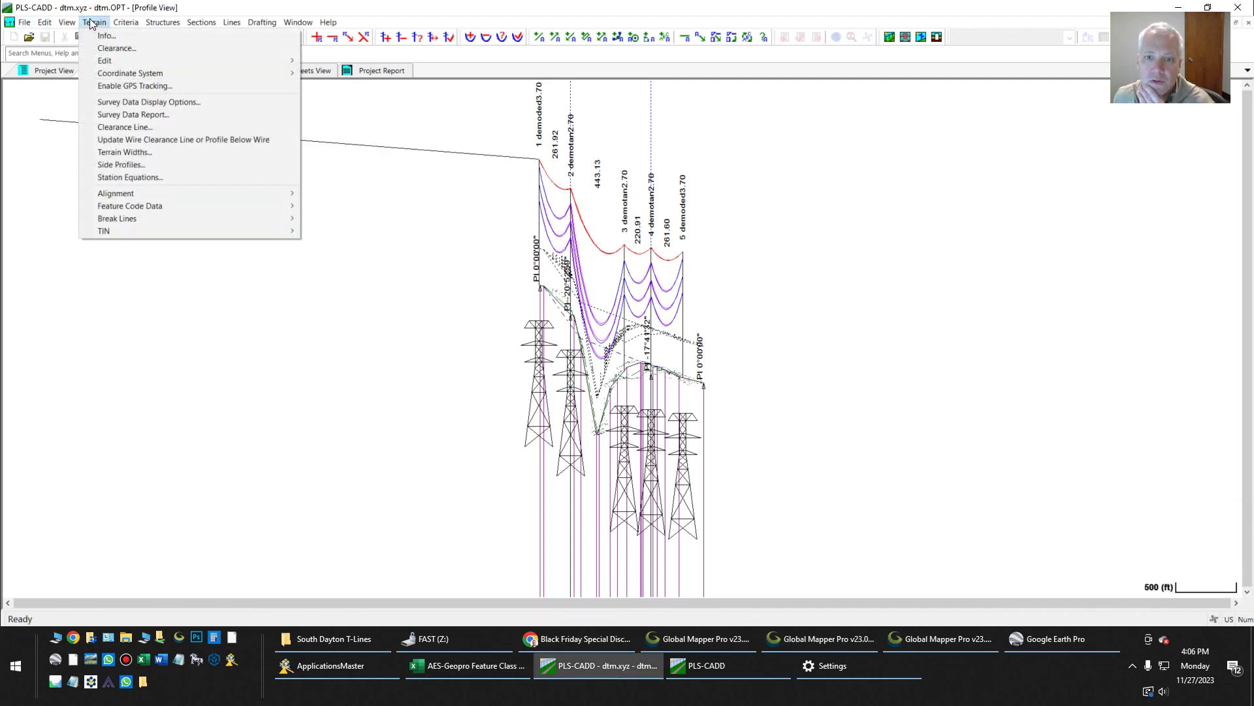
{"action": "mouse_move", "coordinate": [255, 204]}
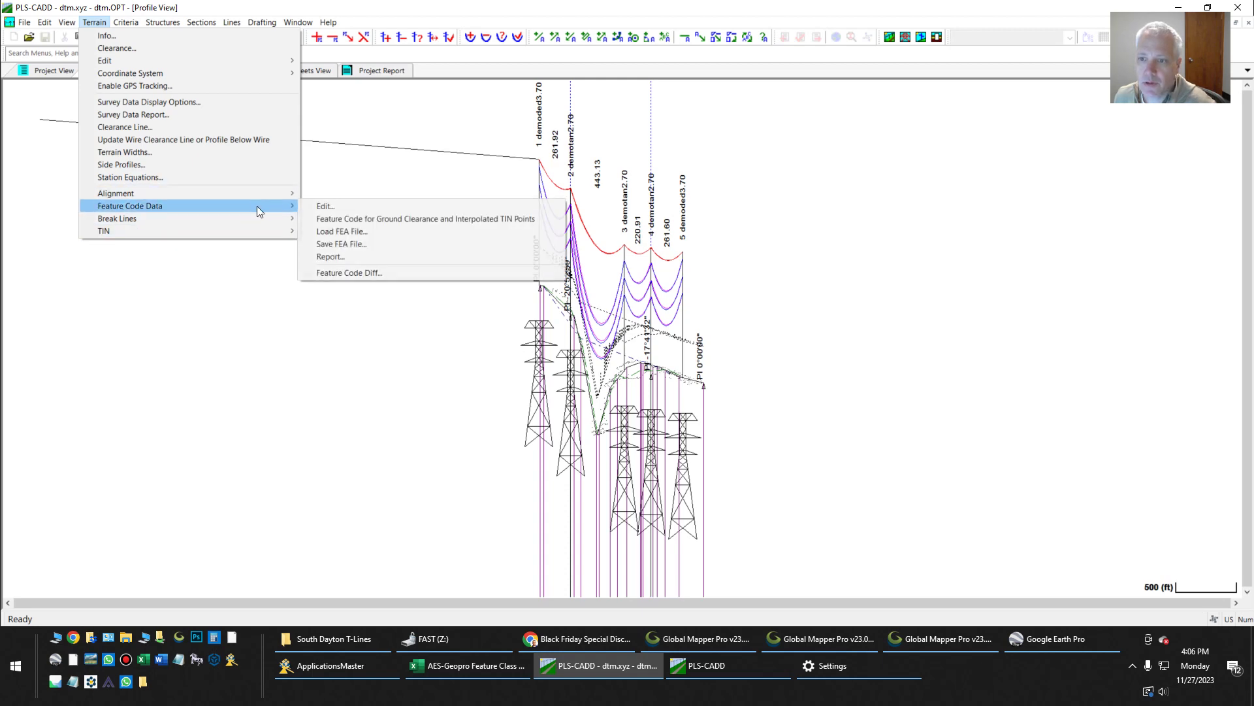
{"action": "left_click", "coordinate": [359, 232]}
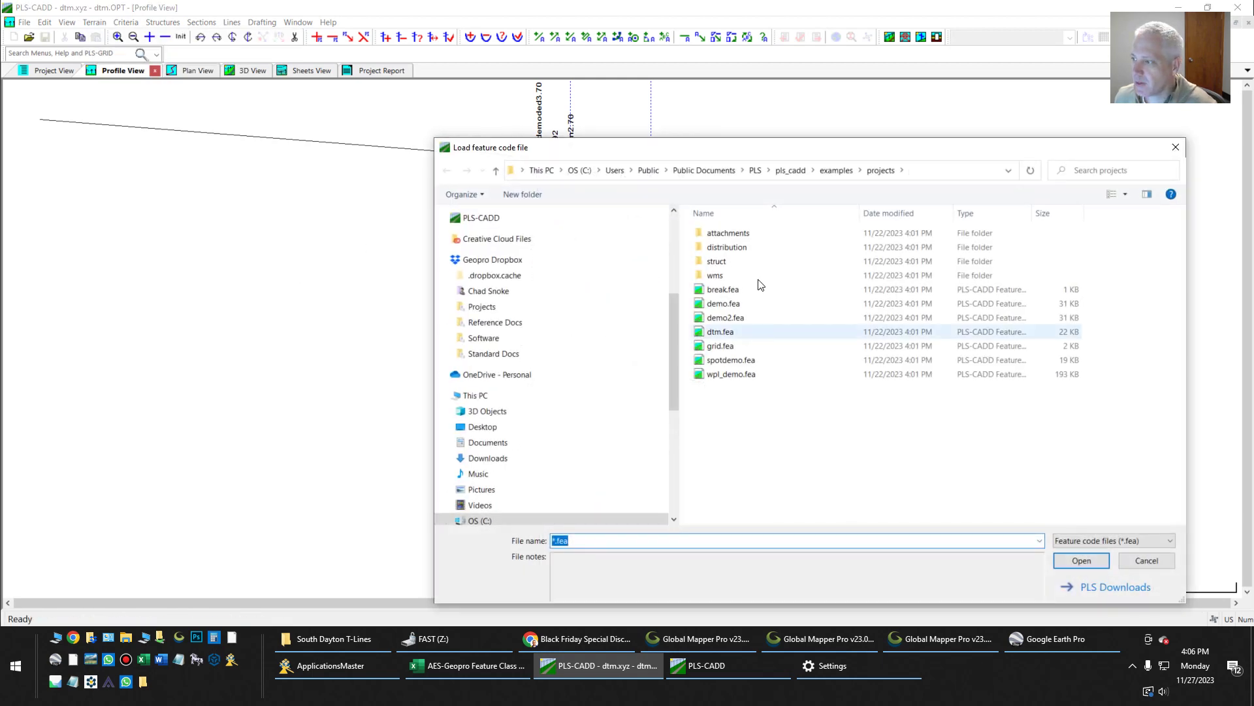
{"action": "left_click_drag", "start_coordinate": [668, 145], "coordinate": [547, 122]}
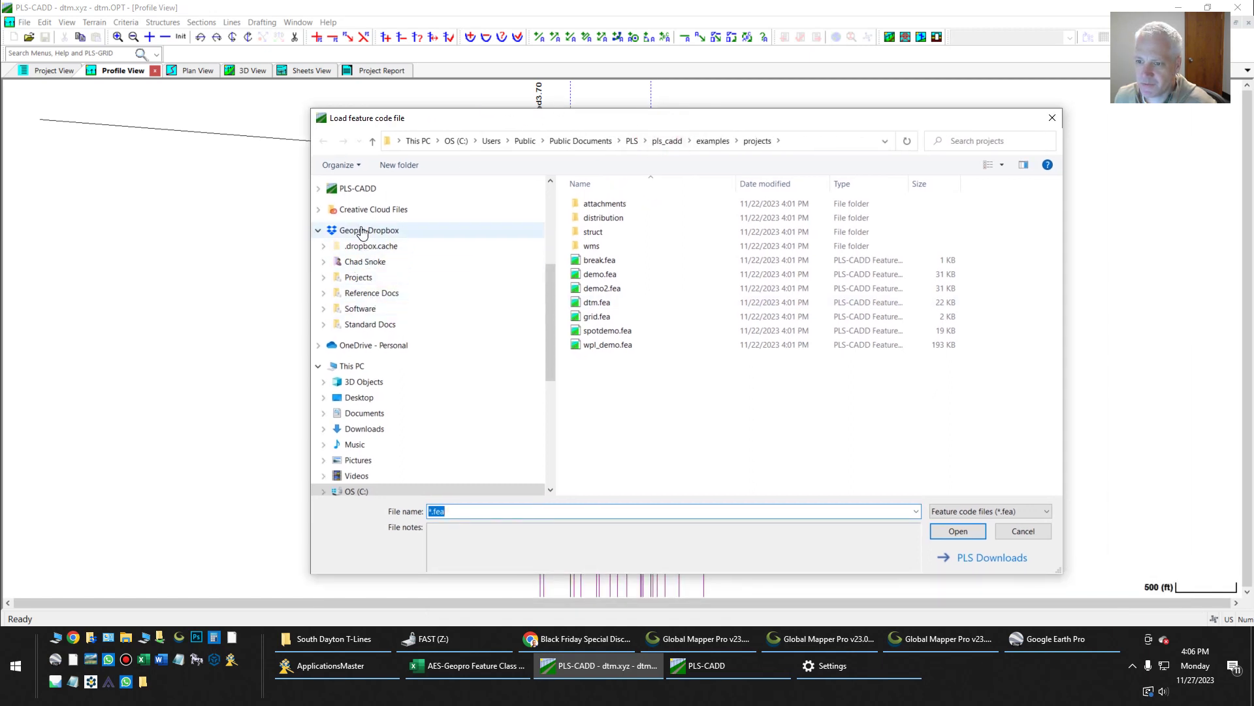
{"action": "left_click", "coordinate": [358, 399]}
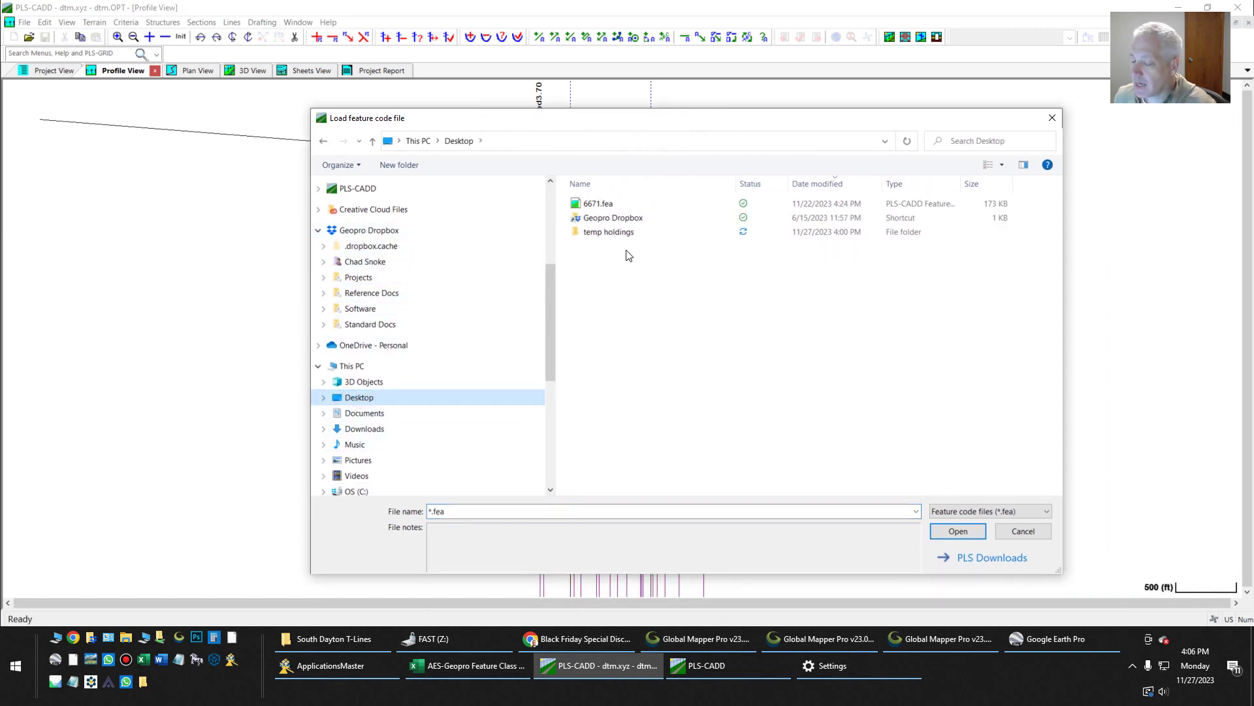
{"action": "double_click", "coordinate": [598, 203]}
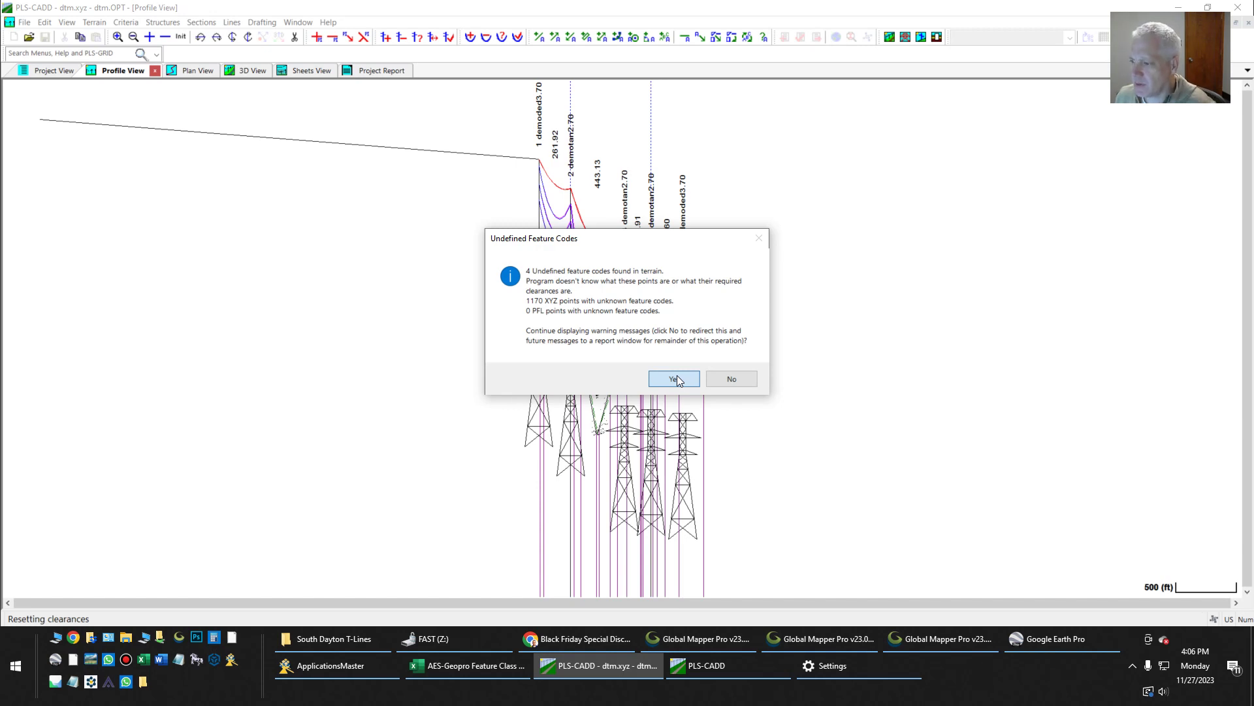
- Keep undefined-code warnings on and open 6671-LIDAR_classified V3.laz with Merge Points from LAS/LAZ Files
{"action": "left_click", "coordinate": [673, 378]}
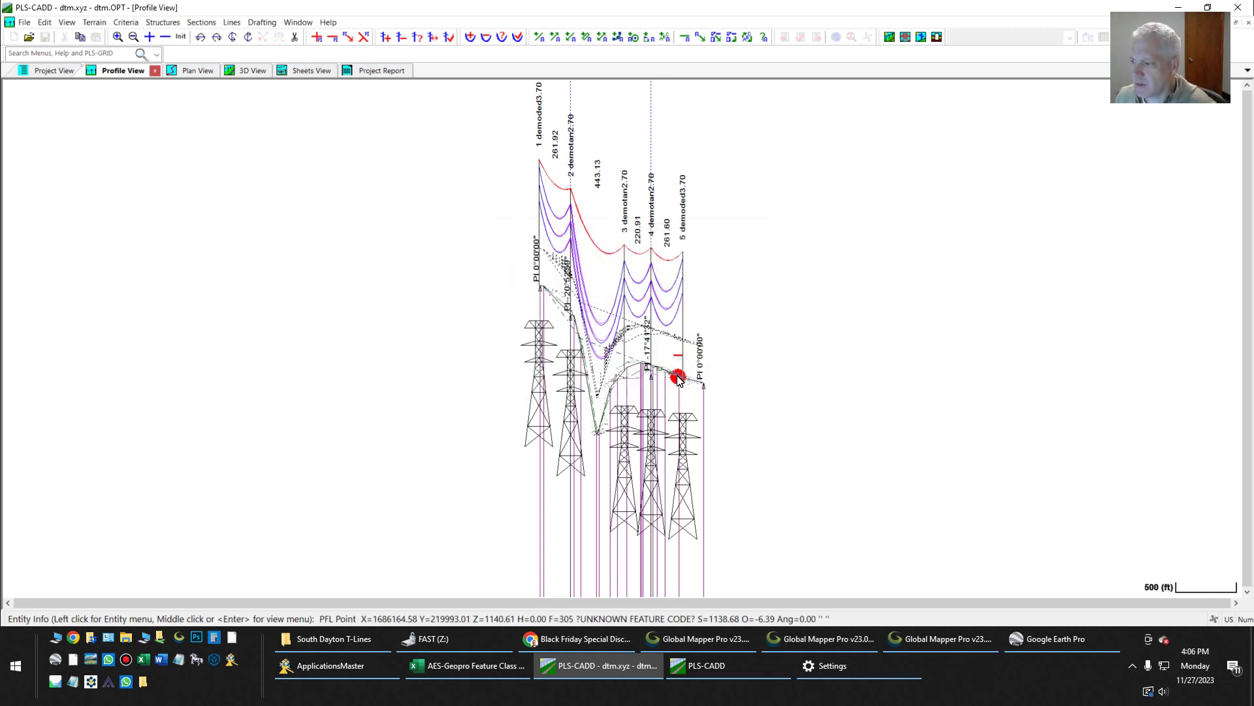
{"action": "left_click", "coordinate": [94, 22]}
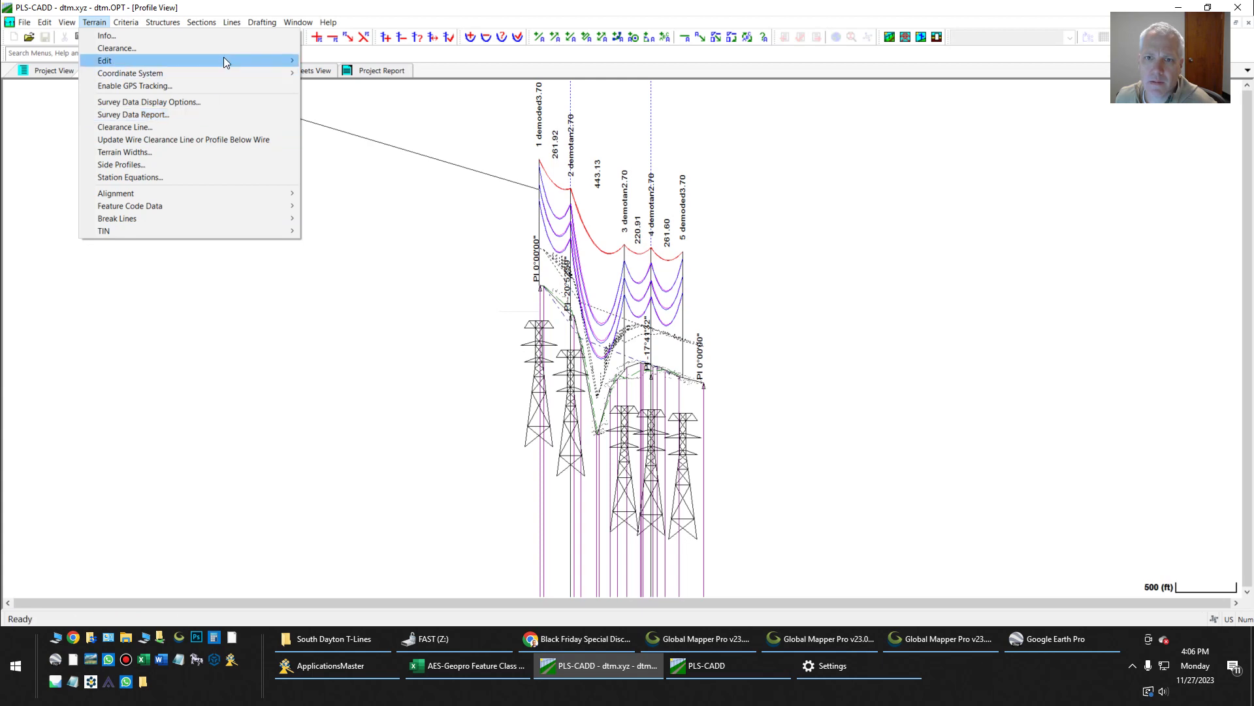
{"action": "mouse_move", "coordinate": [227, 58]}
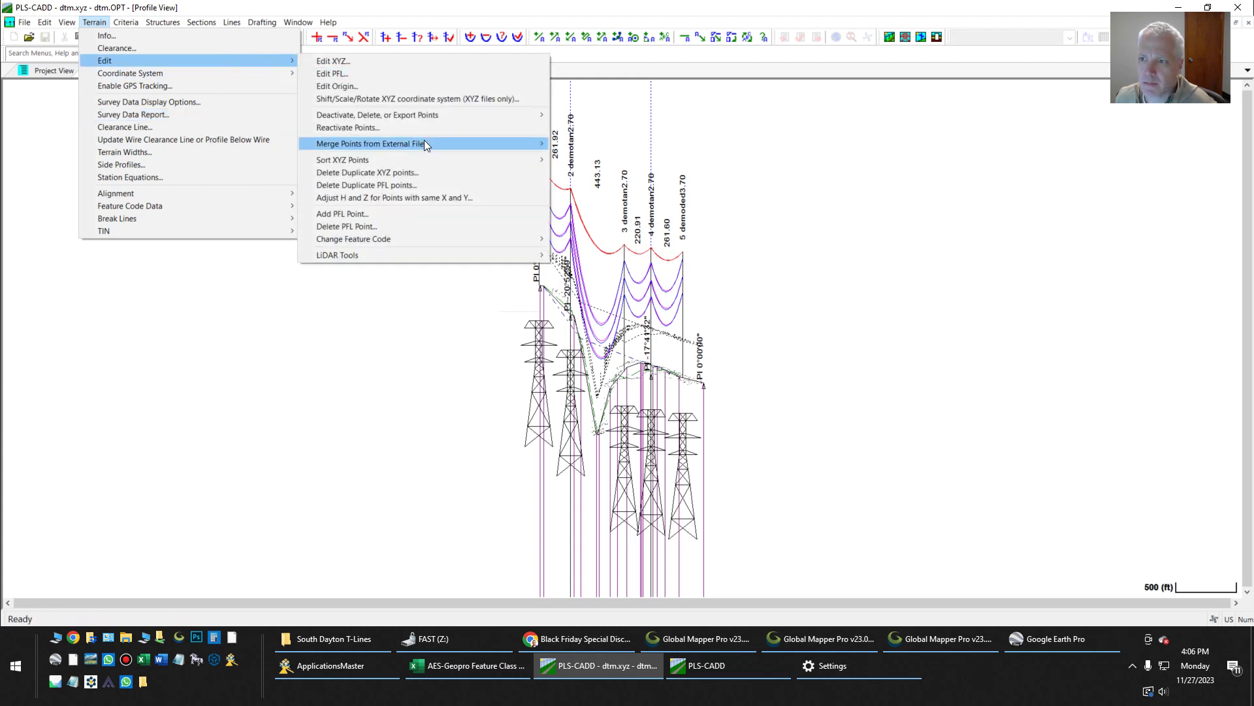
{"action": "mouse_move", "coordinate": [426, 139]}
{"action": "left_click", "coordinate": [661, 168]}
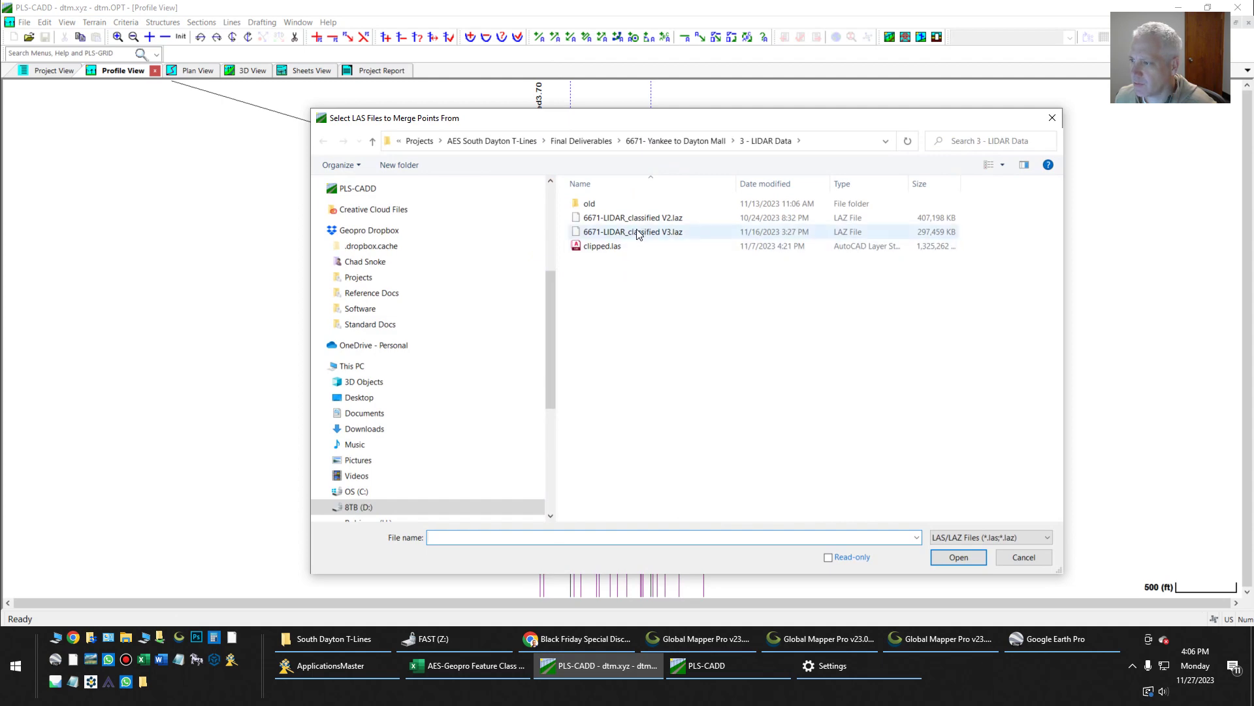
{"action": "left_click", "coordinate": [637, 234]}
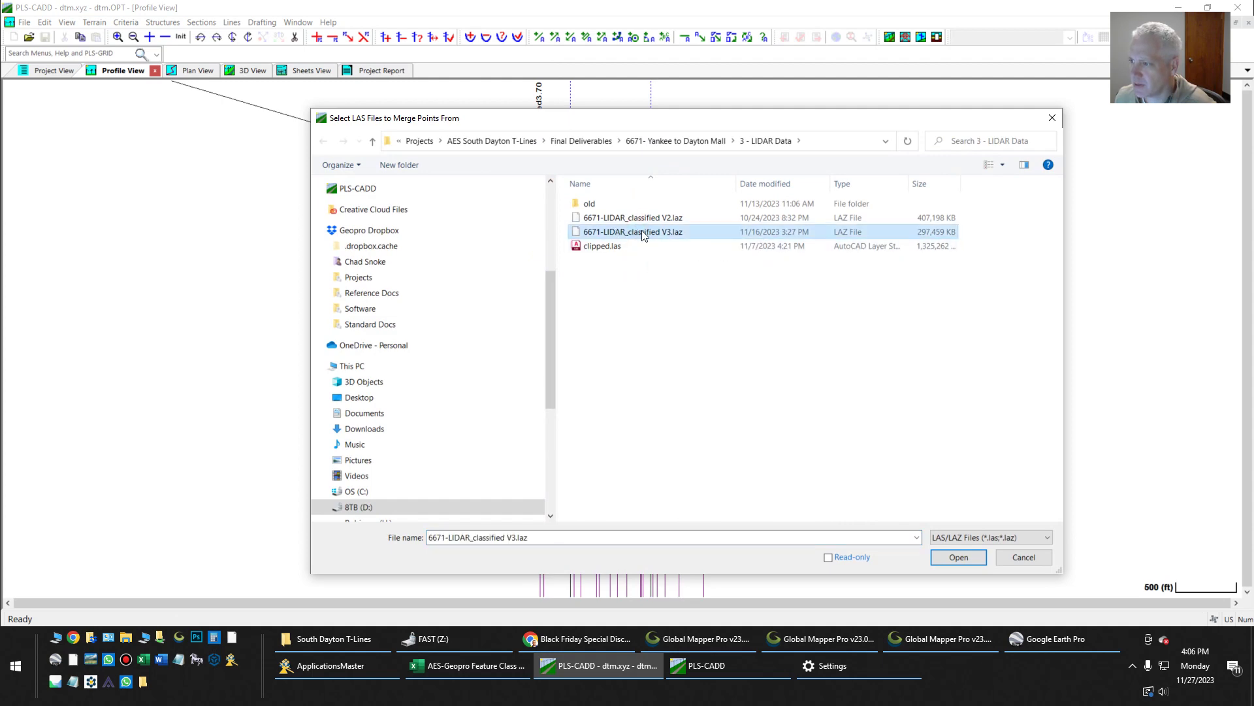
{"action": "double_click", "coordinate": [626, 232]}
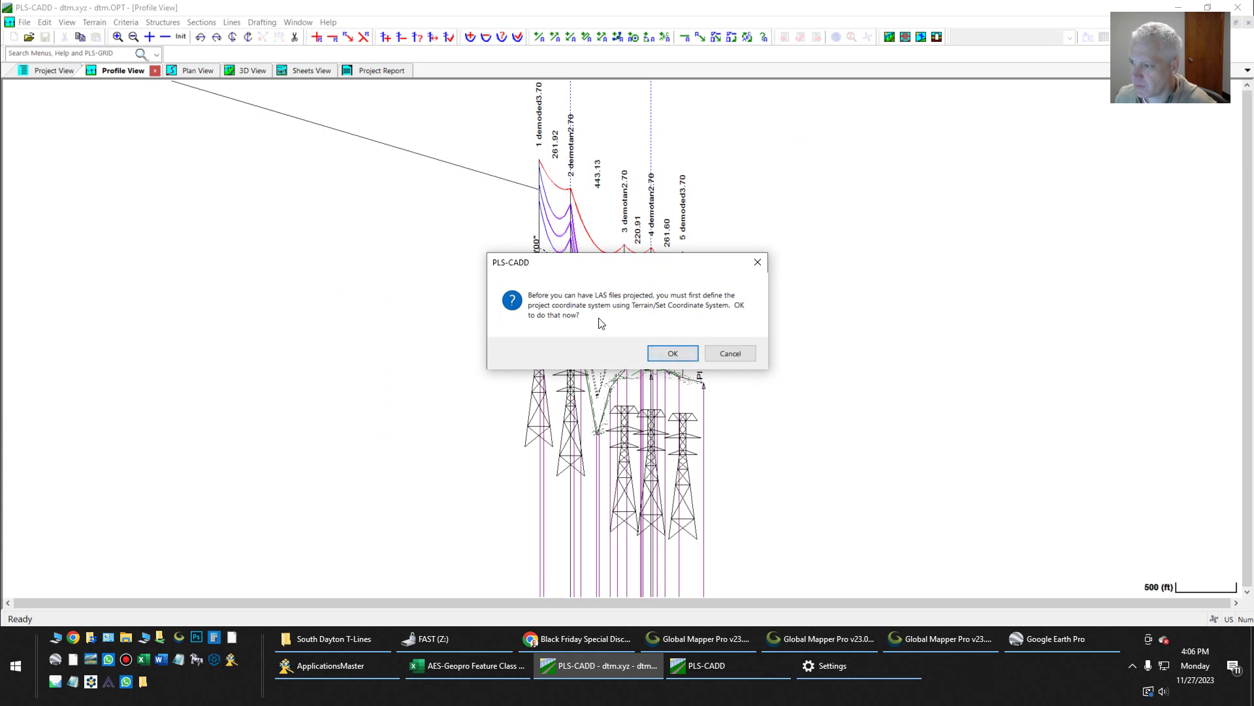
- Define the coordinate system as State Plane NAD83, zone 3402: Ohio South, in US Survey feet
{"action": "left_click", "coordinate": [680, 353]}
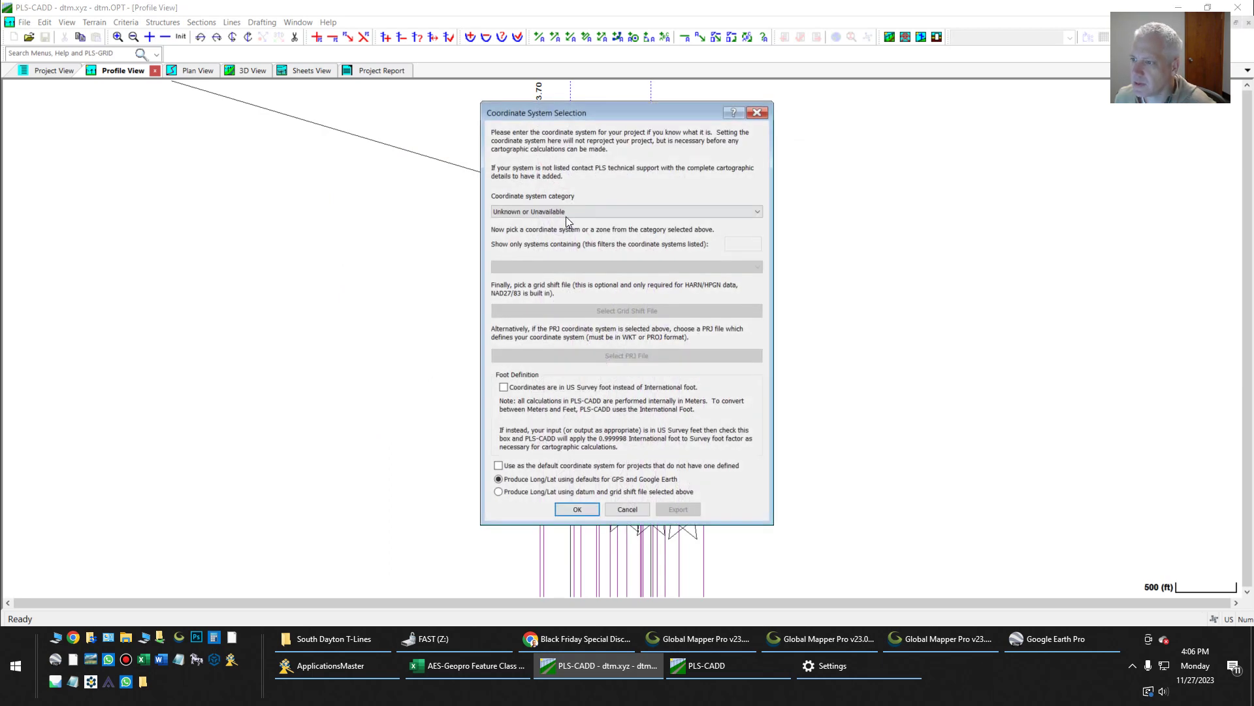
{"action": "left_click", "coordinate": [546, 211]}
{"action": "left_click", "coordinate": [546, 237]}
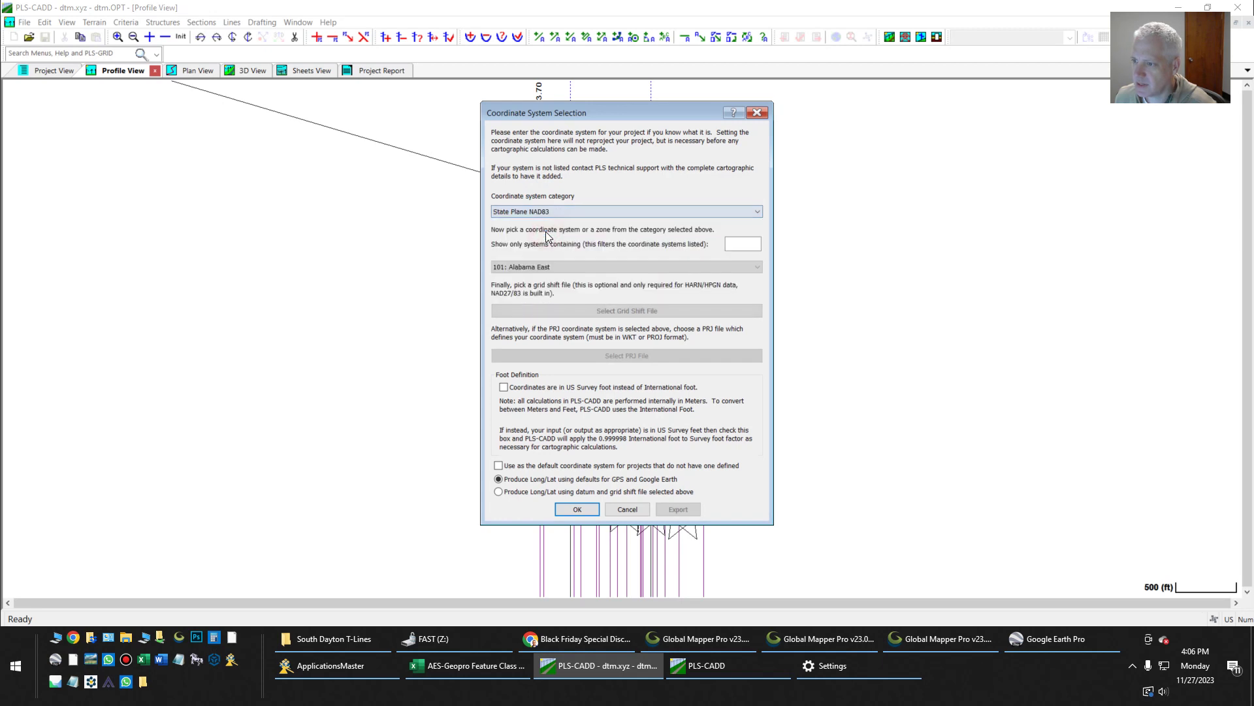
{"action": "left_click", "coordinate": [590, 267]}
{"action": "scroll", "coordinate": [745, 410], "scroll_direction": "down", "scroll_amount": 20}
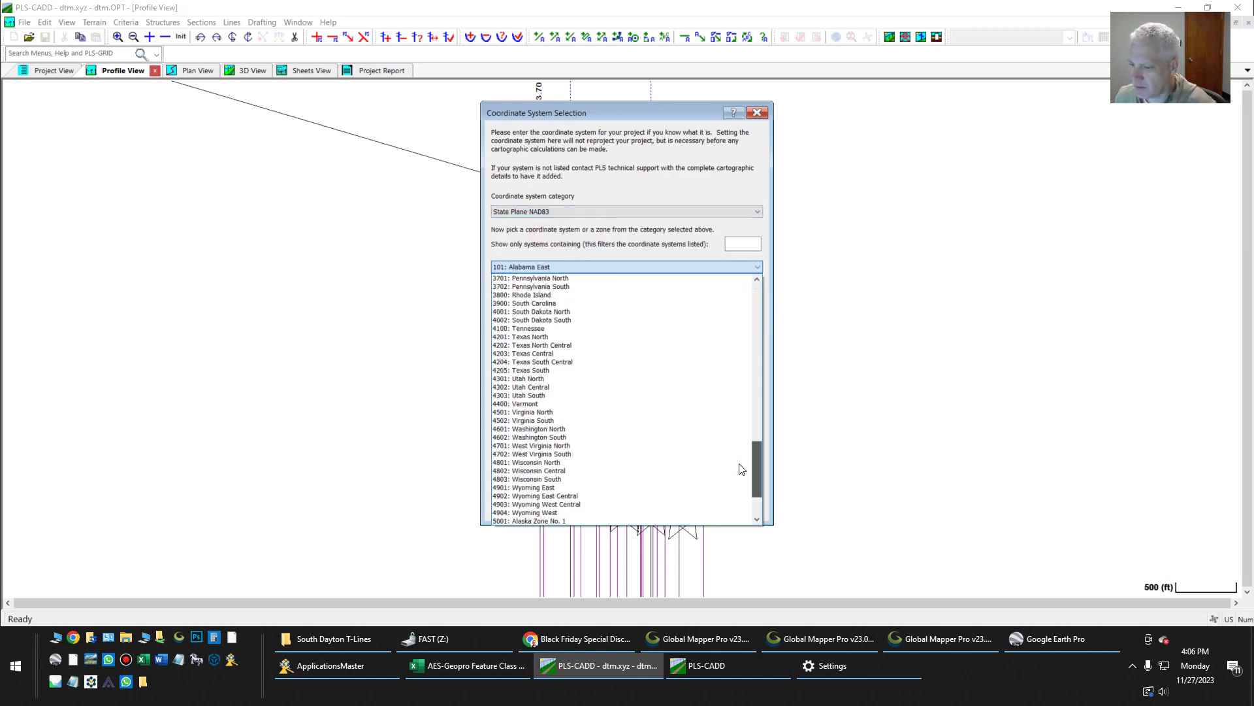
{"action": "scroll", "coordinate": [741, 469], "scroll_direction": "up", "scroll_amount": 6}
{"action": "left_click", "coordinate": [575, 376]}
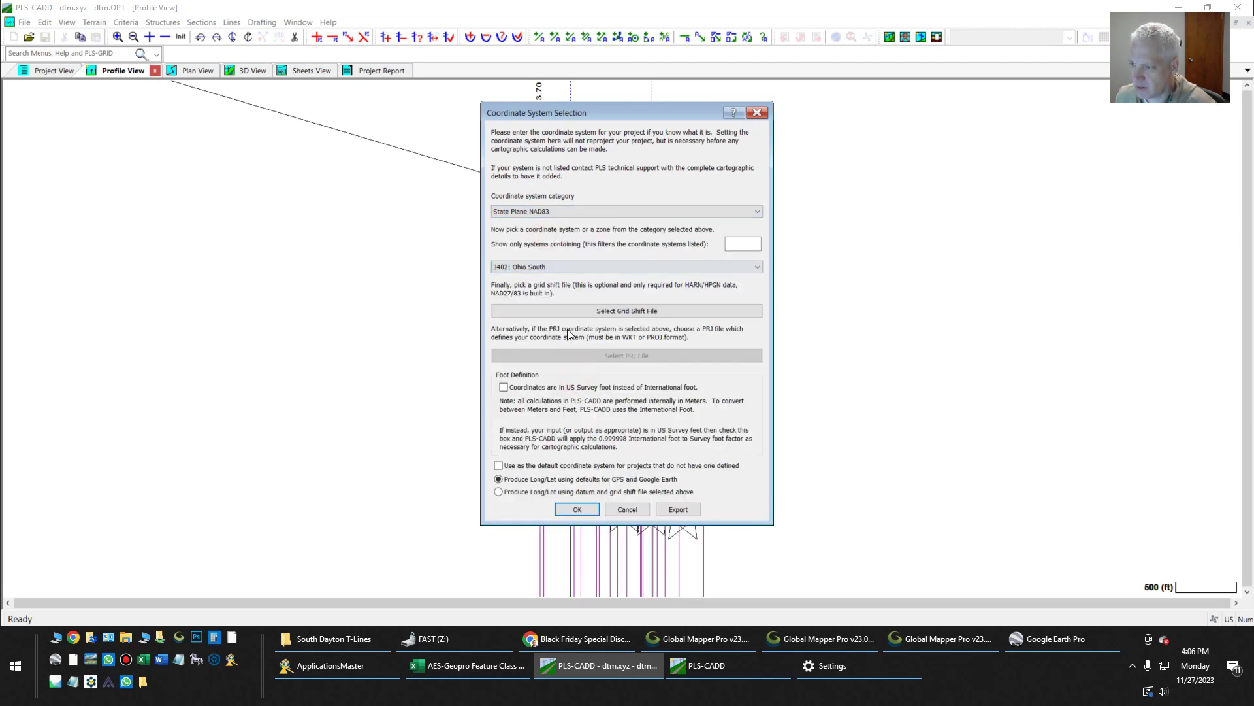
{"action": "left_click", "coordinate": [534, 388]}
{"action": "left_click", "coordinate": [585, 511]}
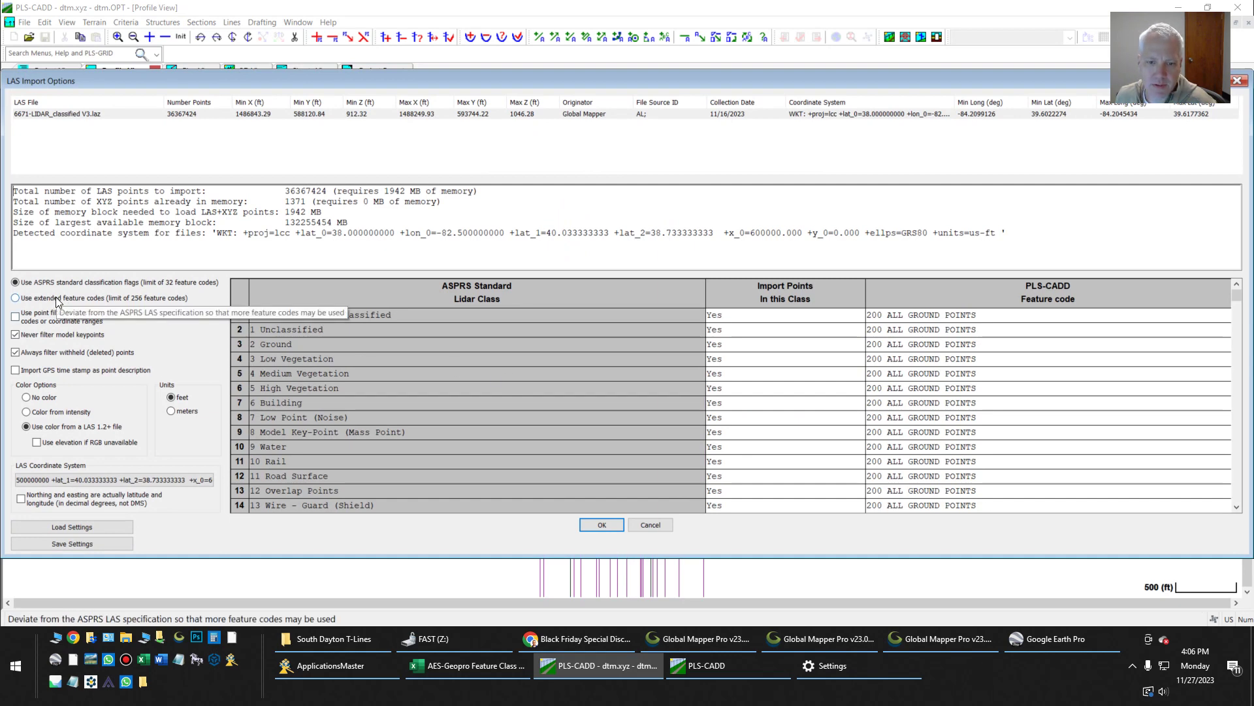
- Enable extended feature codes and load the GEOPRO.lmp class mapping from the Desktop
{"action": "left_click", "coordinate": [58, 299]}
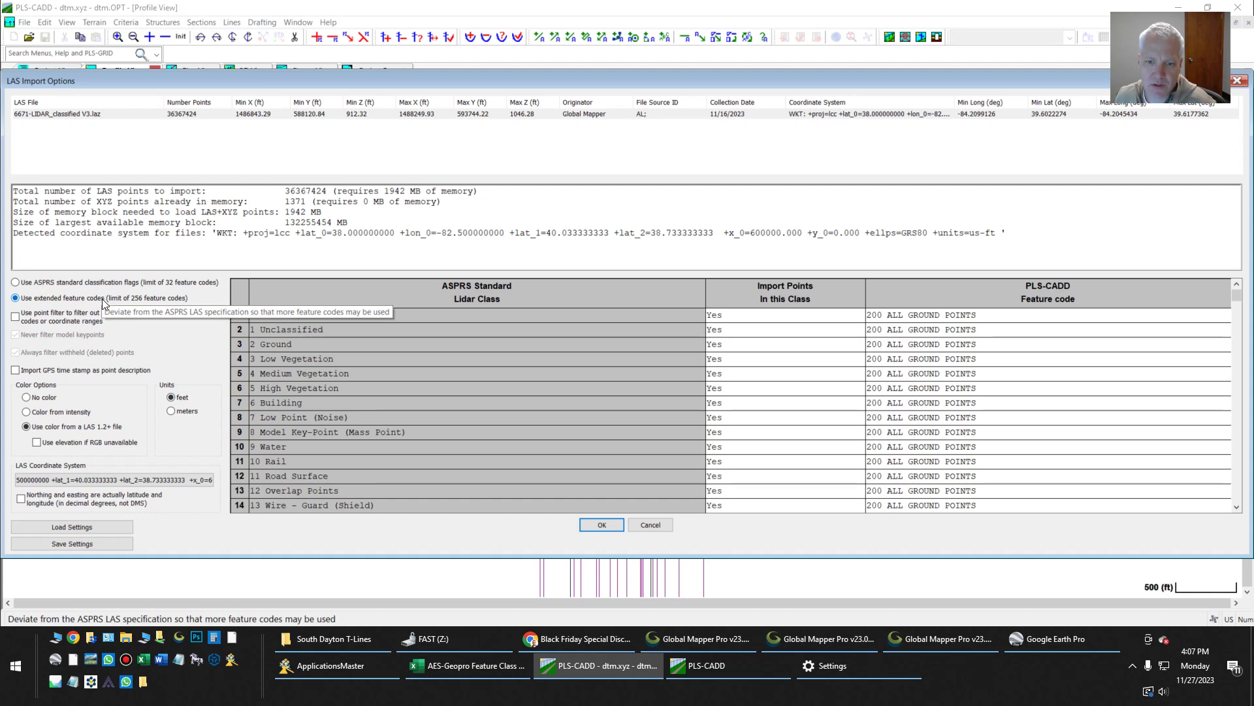
{"action": "left_click", "coordinate": [71, 526]}
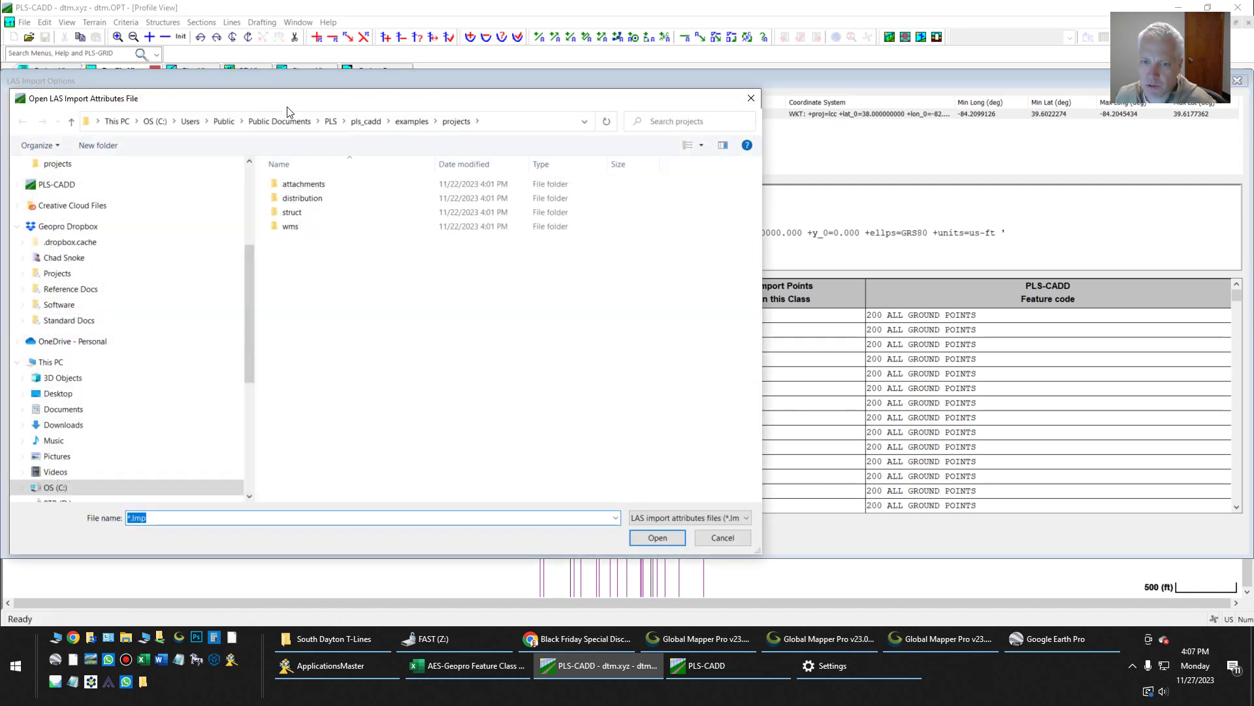
{"action": "left_click", "coordinate": [62, 408]}
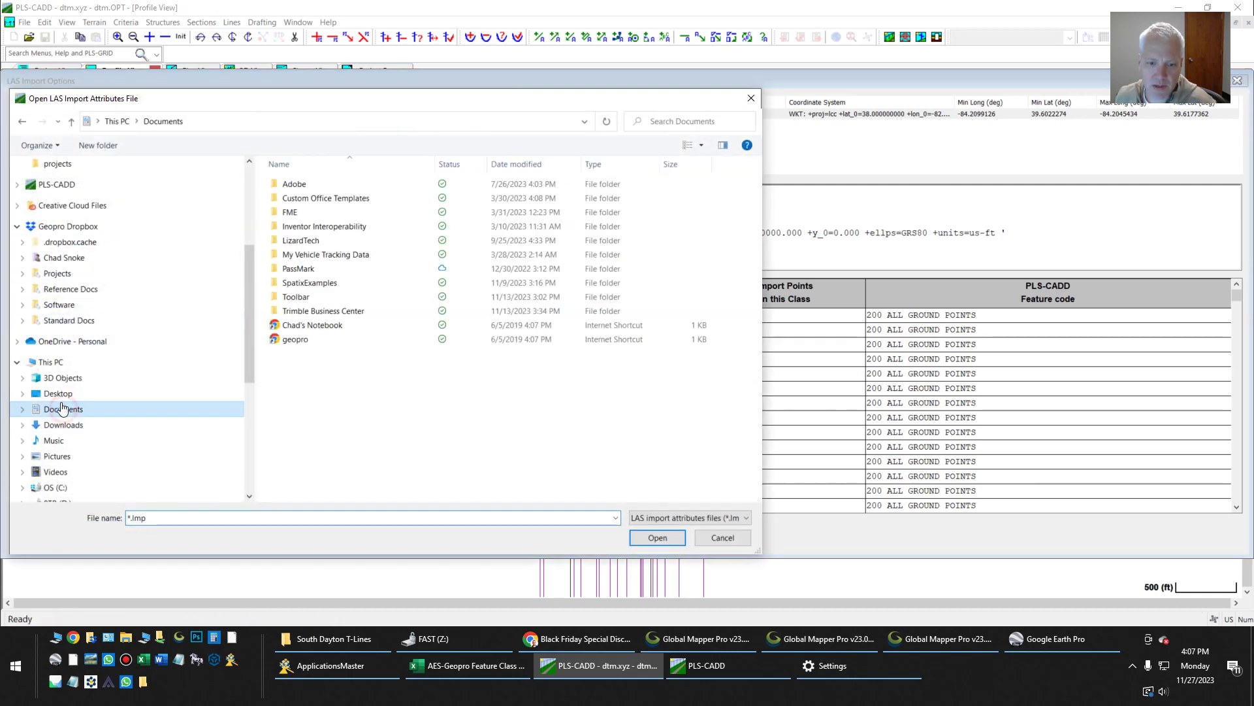
{"action": "left_click", "coordinate": [58, 393]}
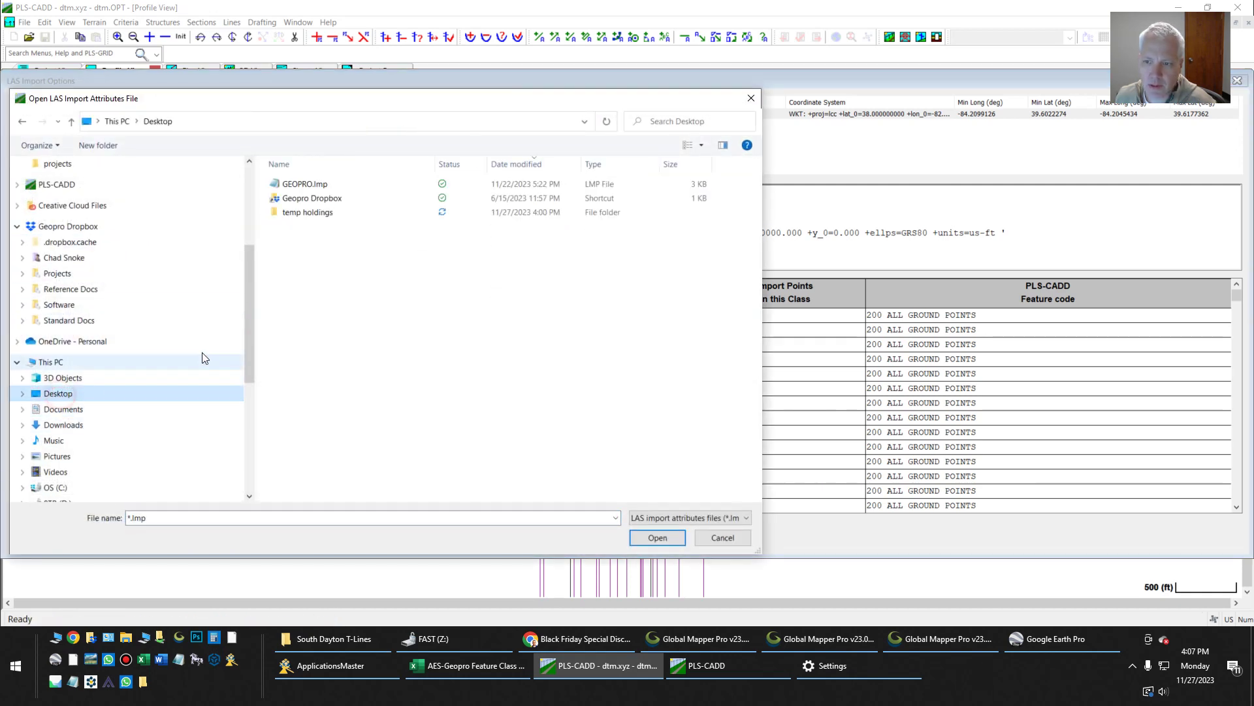
{"action": "double_click", "coordinate": [298, 186]}
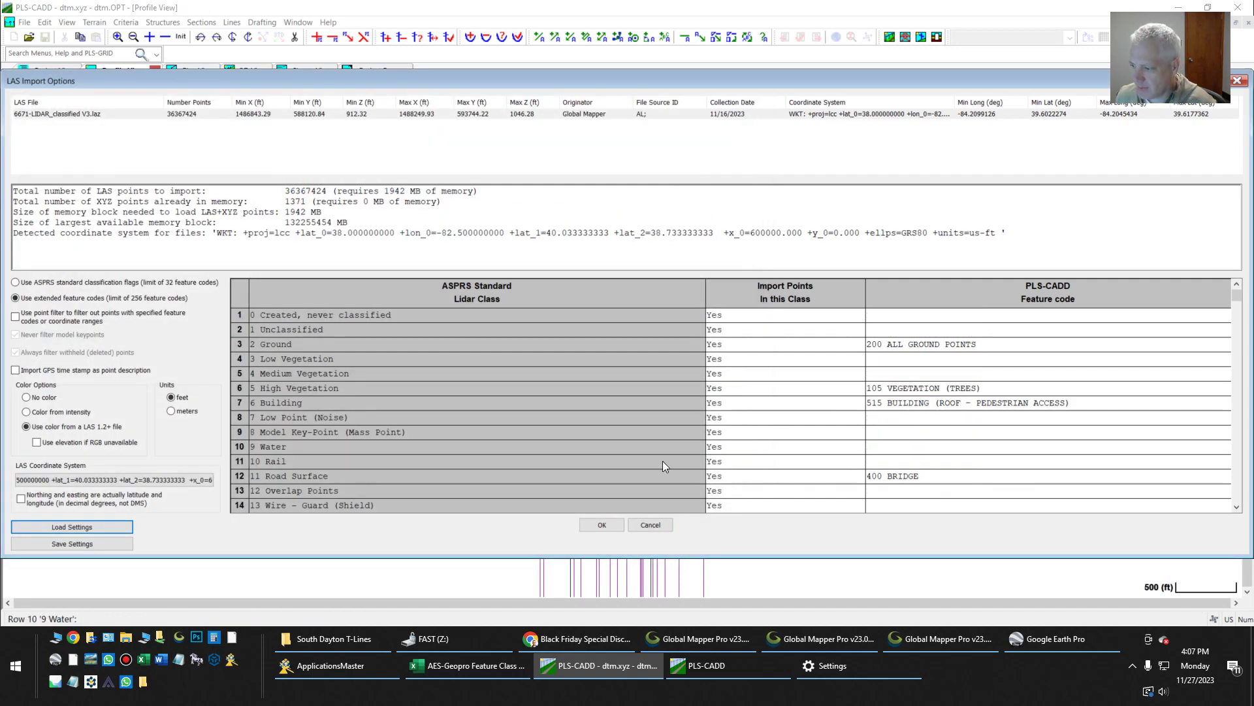
{"action": "scroll", "coordinate": [956, 481], "scroll_direction": "down", "scroll_amount": 6}
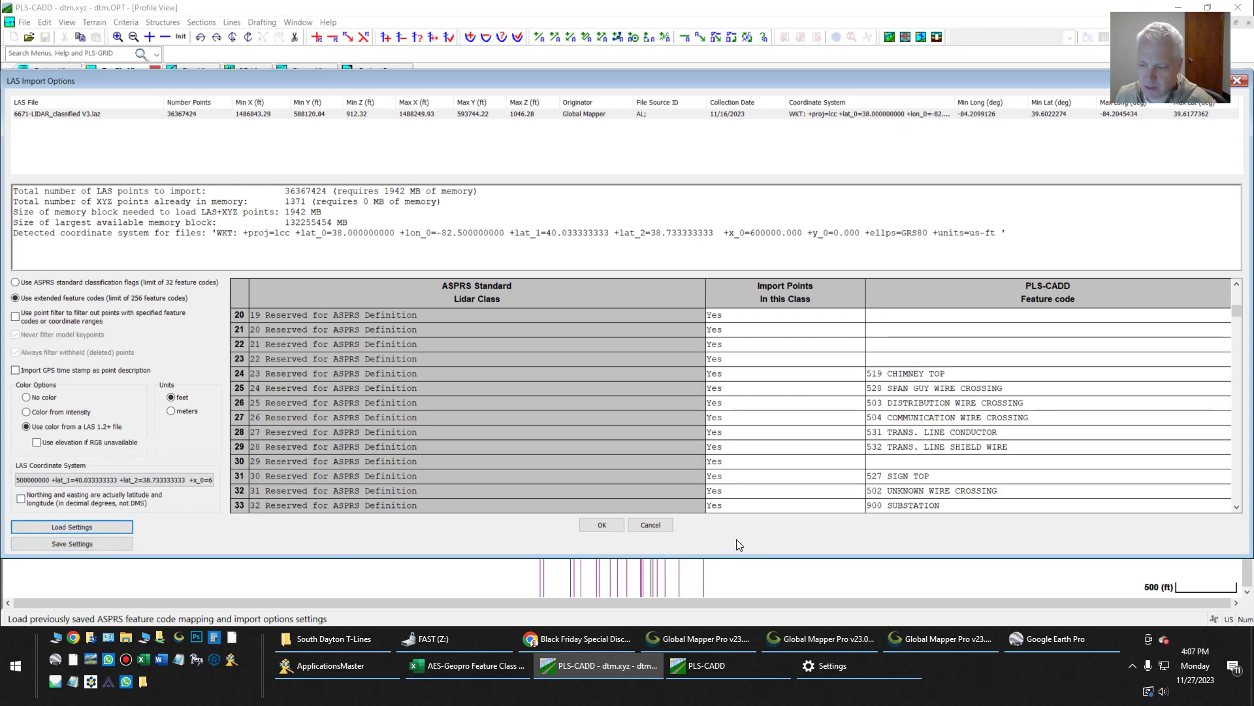
- Confirm the LAS import options and dismiss the display warning so the import runs
{"action": "left_click", "coordinate": [597, 524]}
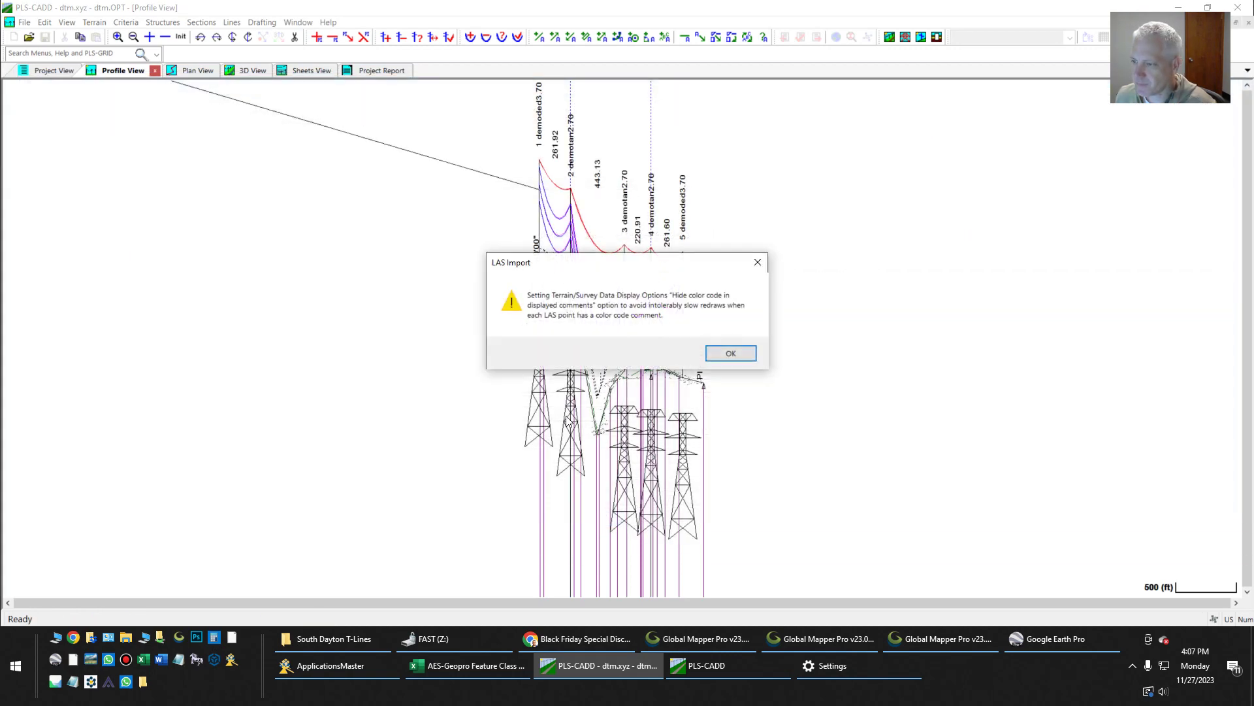
{"action": "left_click", "coordinate": [730, 353]}
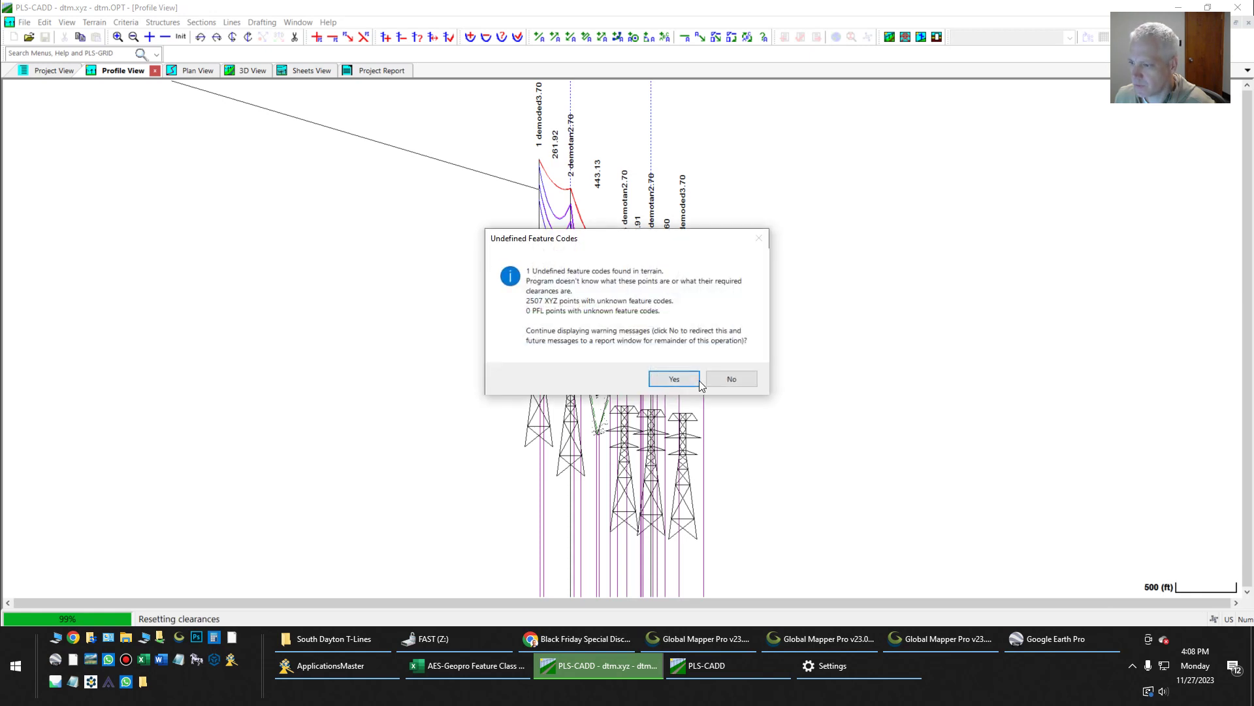
- Accept the undefined code notice, switch to Plan View, and zoom onto the corridor at about 1000 ft scale
{"action": "left_click", "coordinate": [688, 381]}
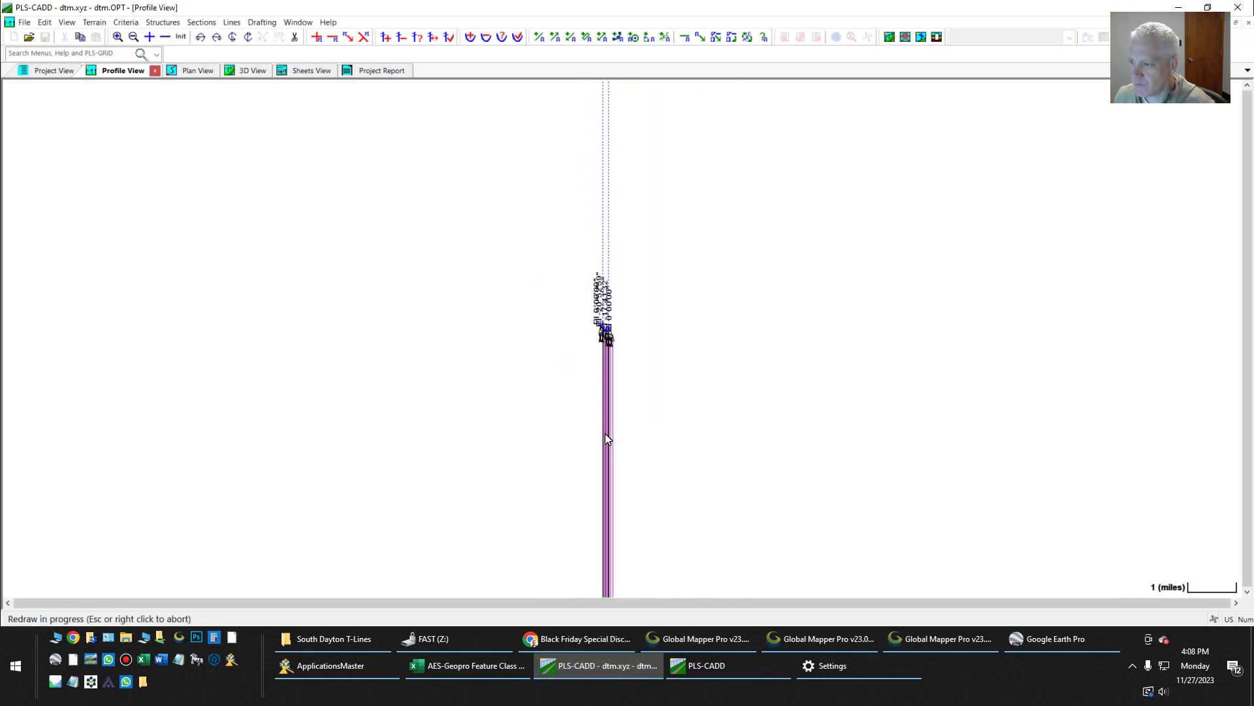
{"action": "left_click", "coordinate": [191, 70]}
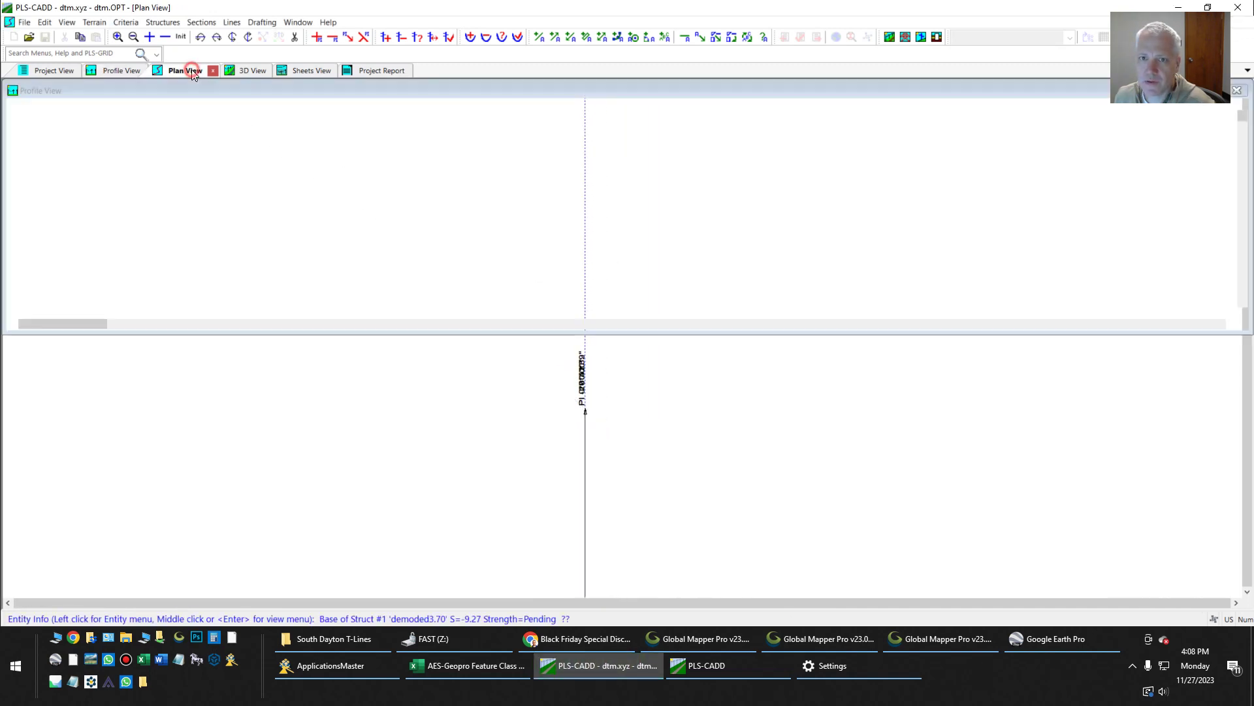
{"action": "left_click", "coordinate": [505, 127]}
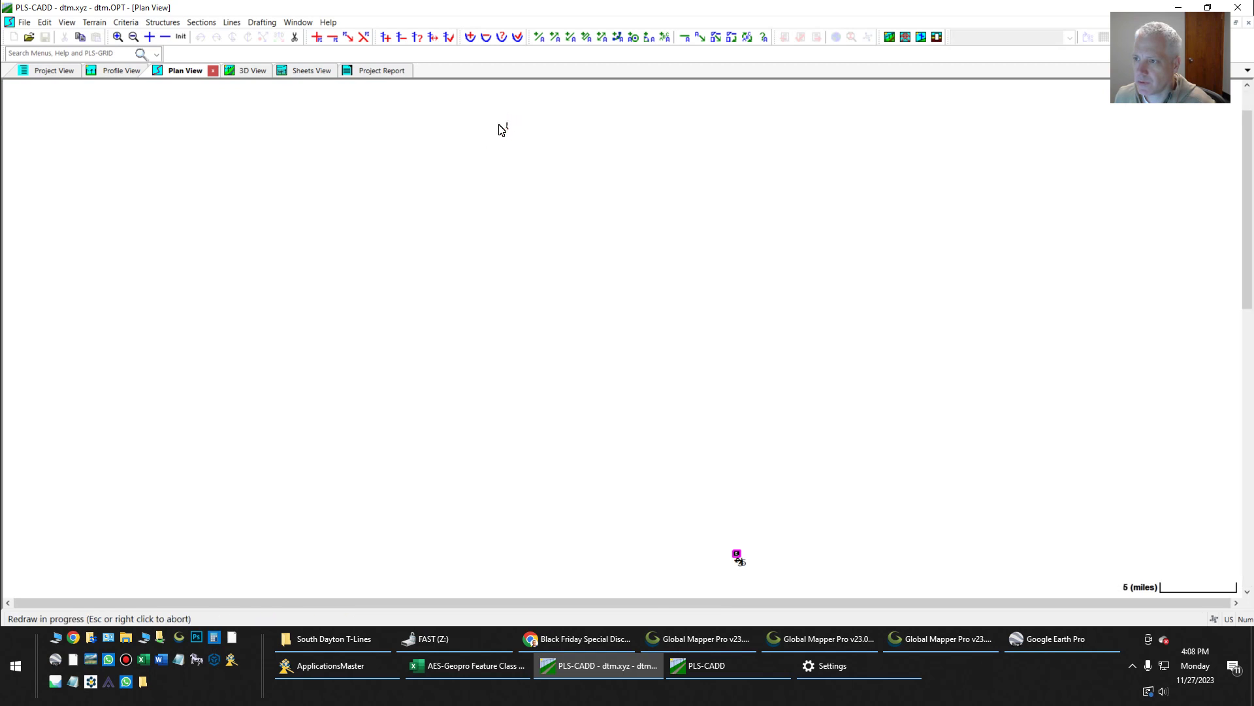
{"action": "left_click", "coordinate": [508, 121]}
{"action": "left_click", "coordinate": [494, 145]}
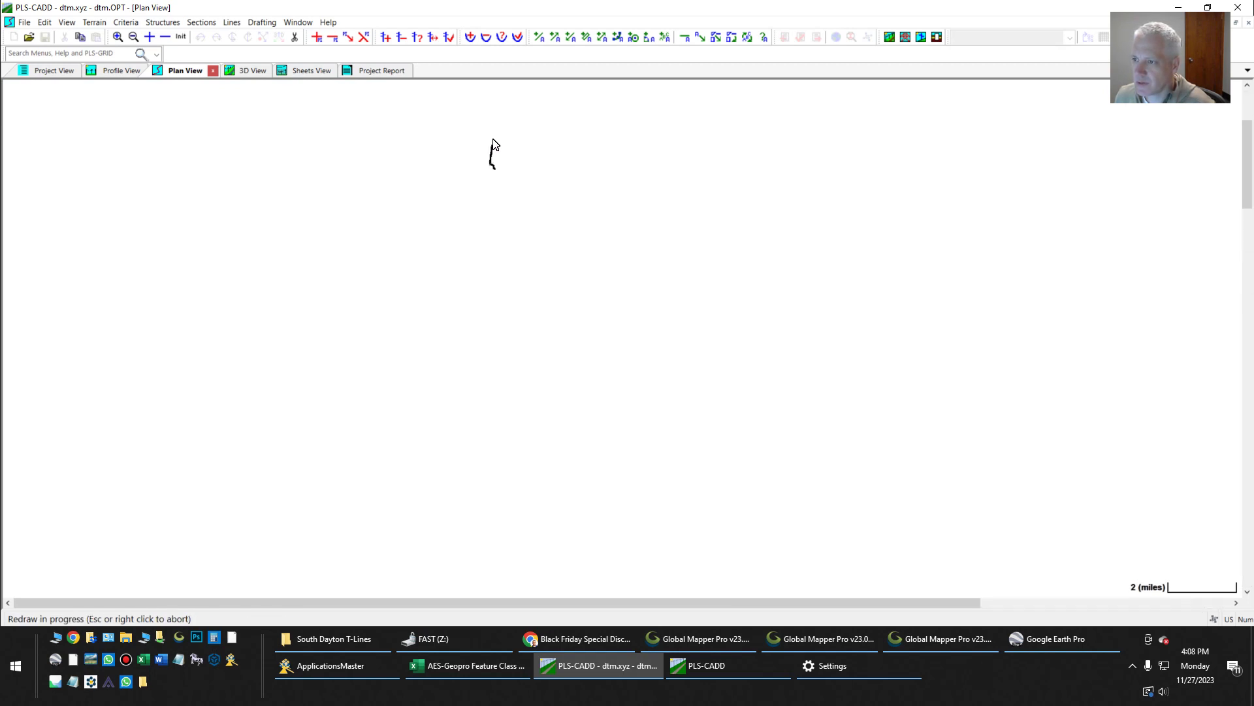
{"action": "left_click", "coordinate": [490, 165]}
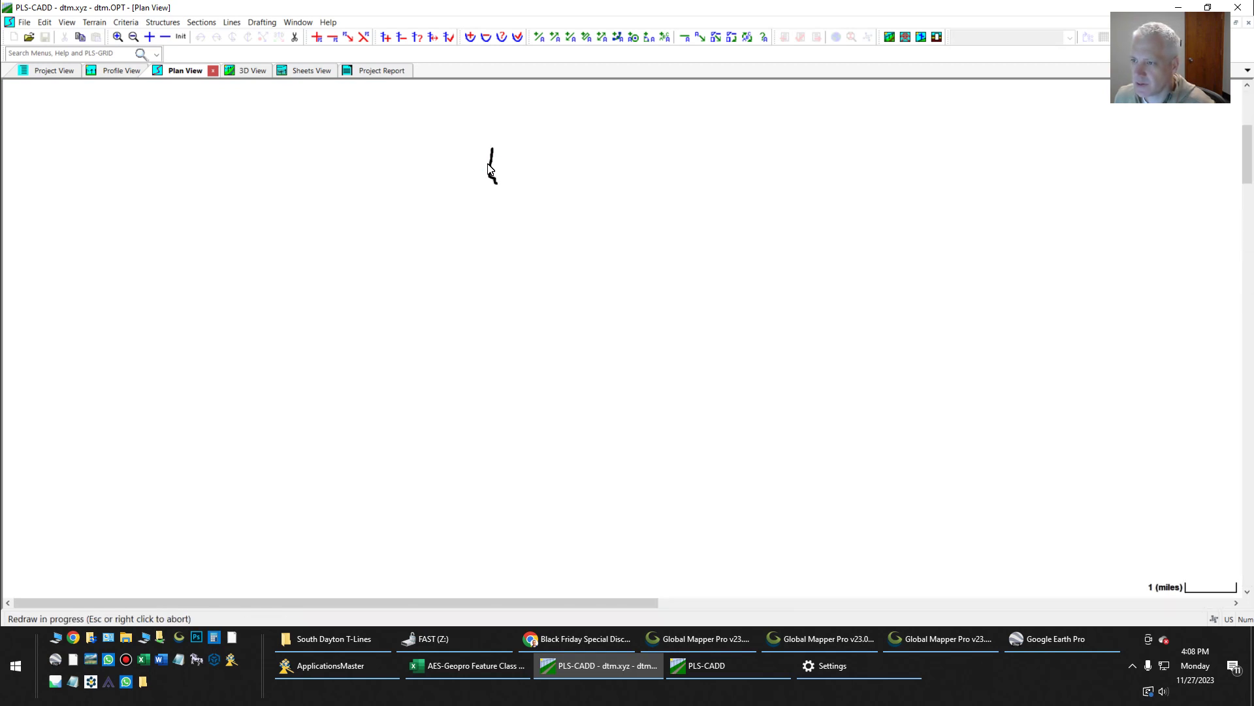
{"action": "left_click", "coordinate": [490, 167]}
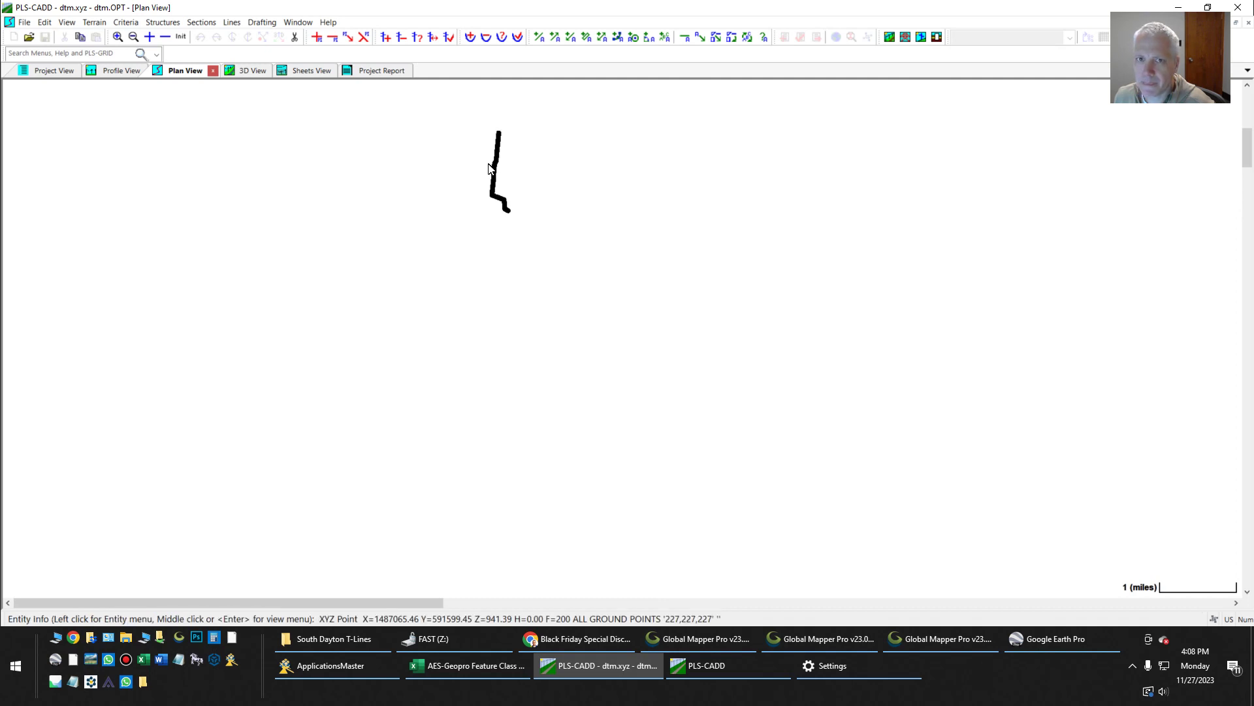
{"action": "left_click", "coordinate": [494, 160]}
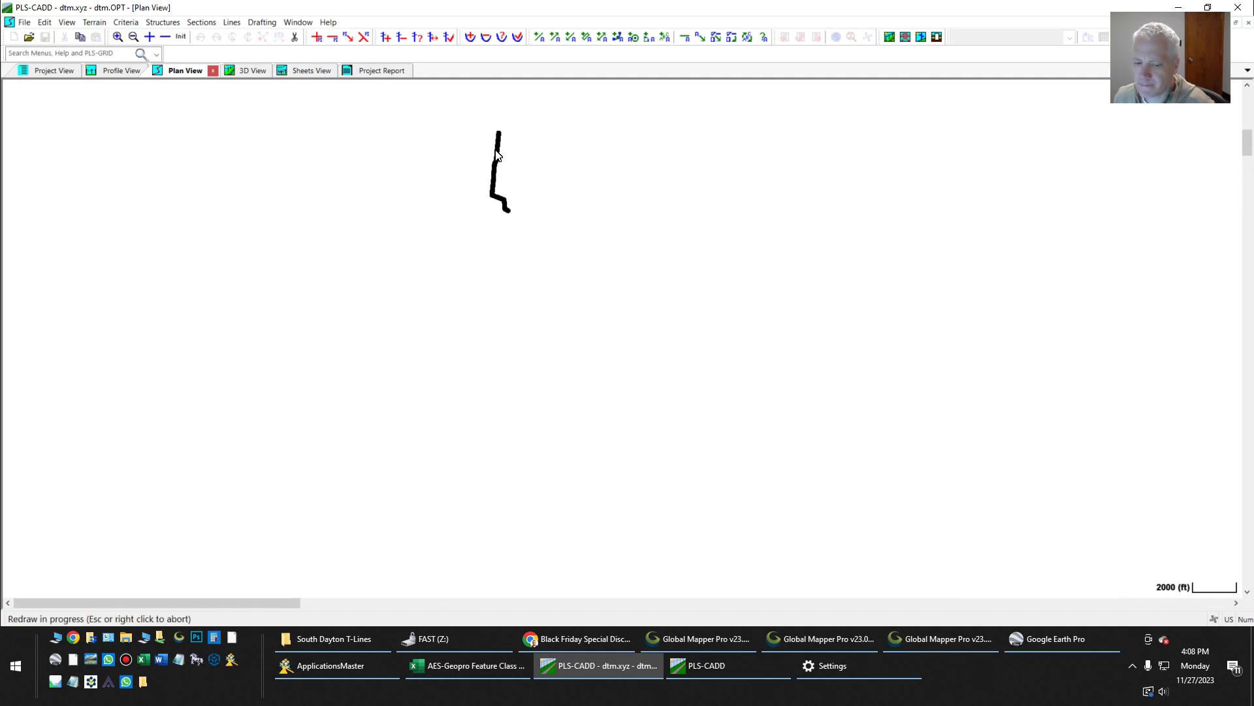
{"action": "left_click", "coordinate": [501, 108]}
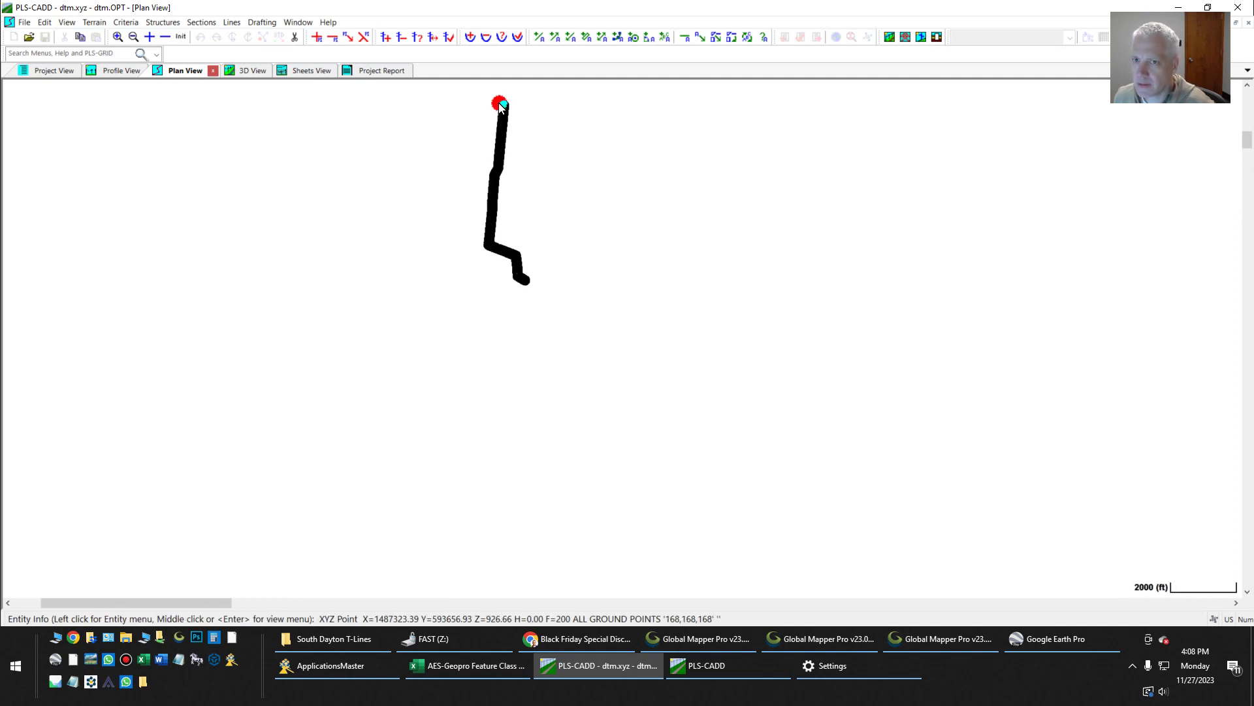
{"action": "left_click", "coordinate": [501, 108]}
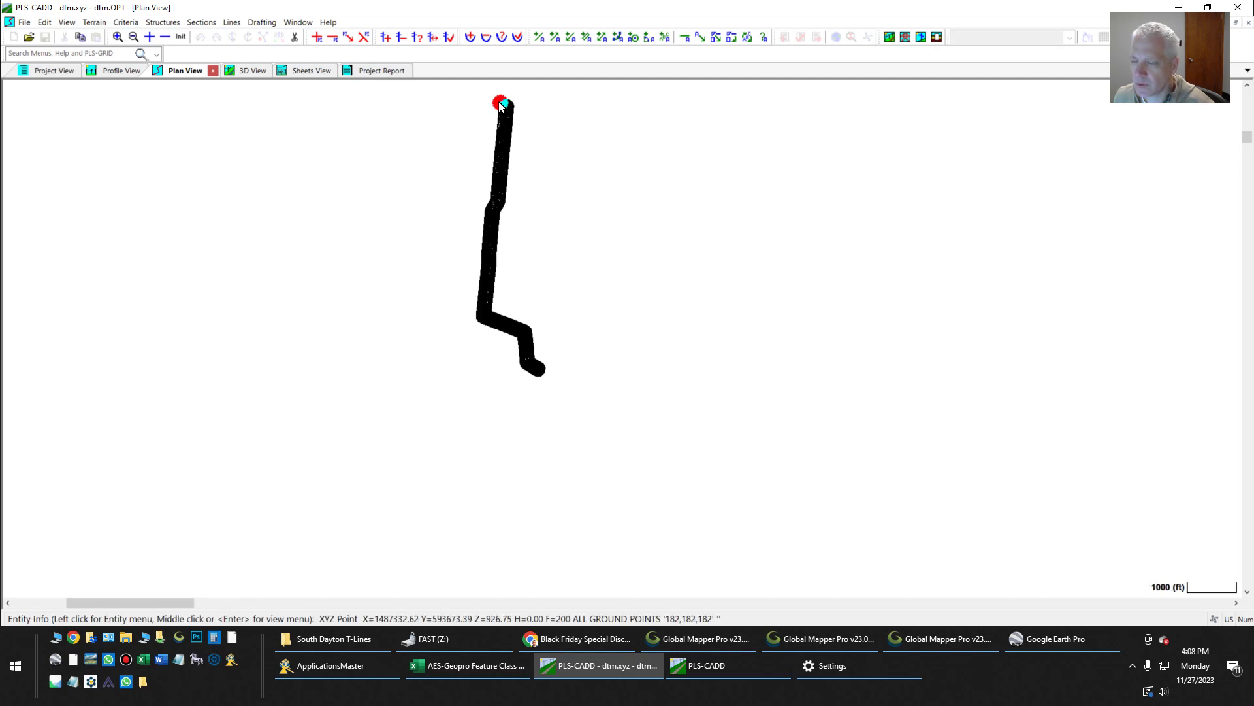
- Set Survey Data Display Options to 'Draw symbol selected in feature code table' and 'Do not display any labels'
{"action": "left_click", "coordinate": [94, 23]}
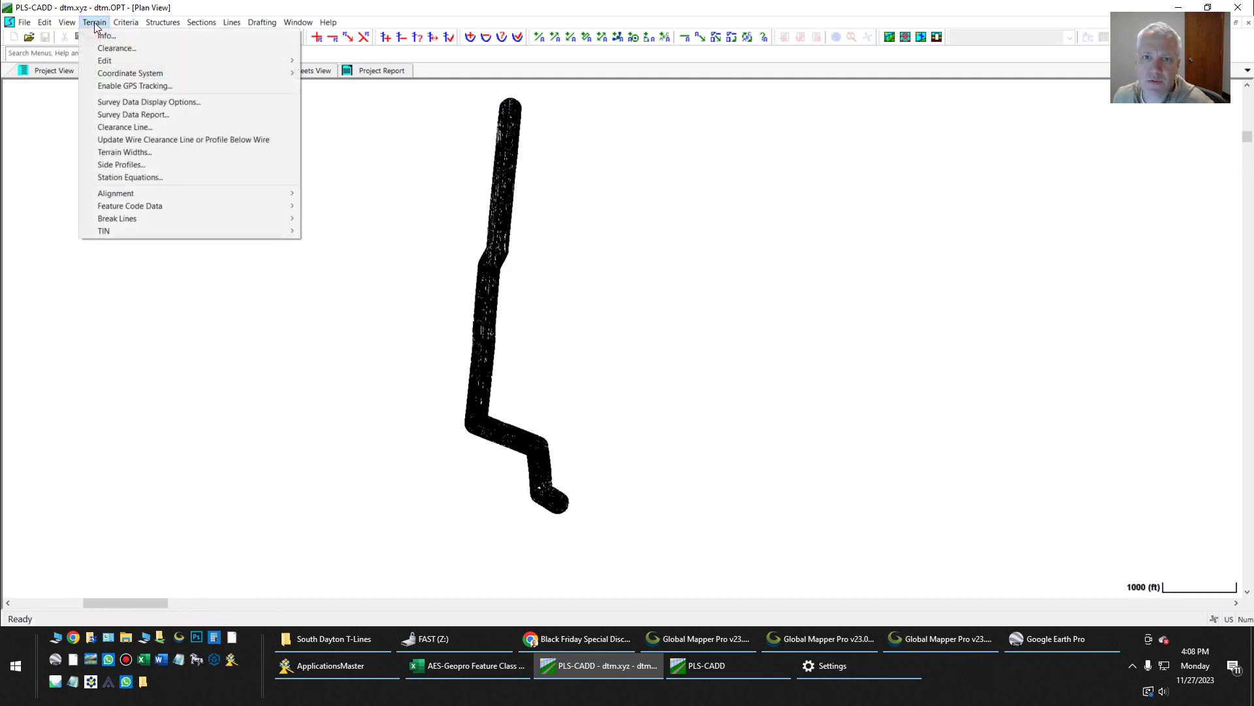
{"action": "left_click", "coordinate": [155, 105]}
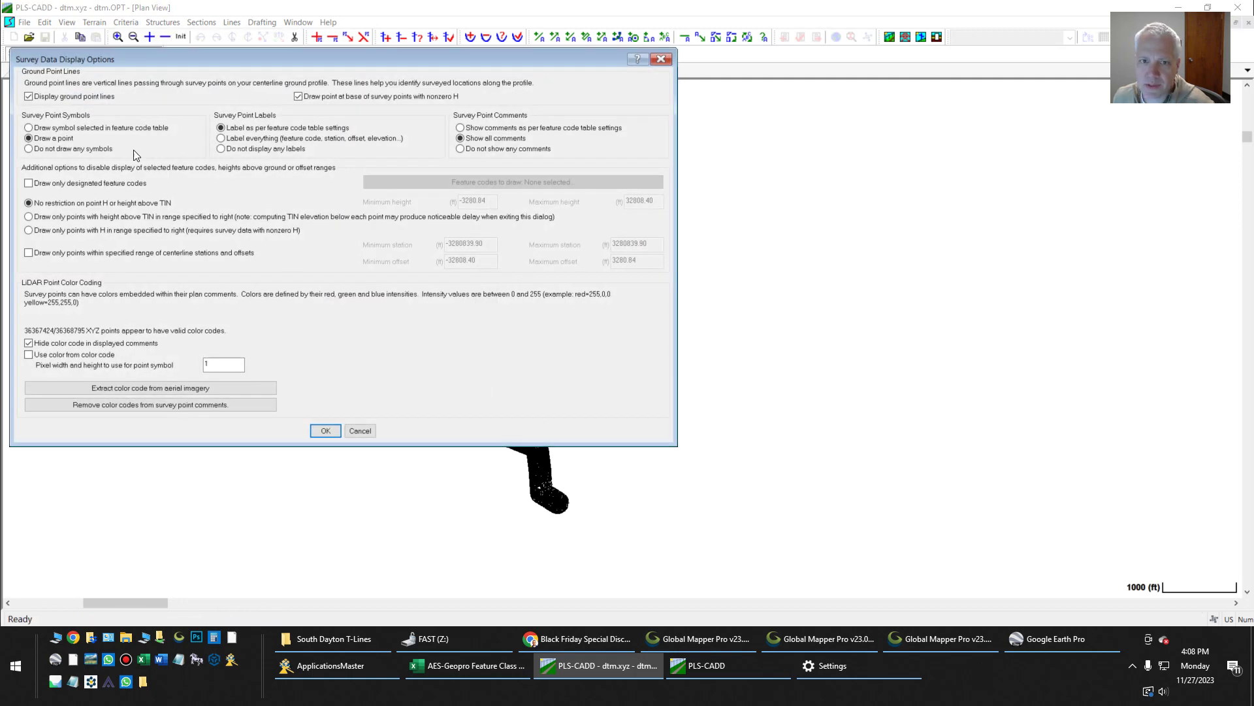
{"action": "left_click", "coordinate": [70, 130]}
{"action": "left_click", "coordinate": [236, 148]}
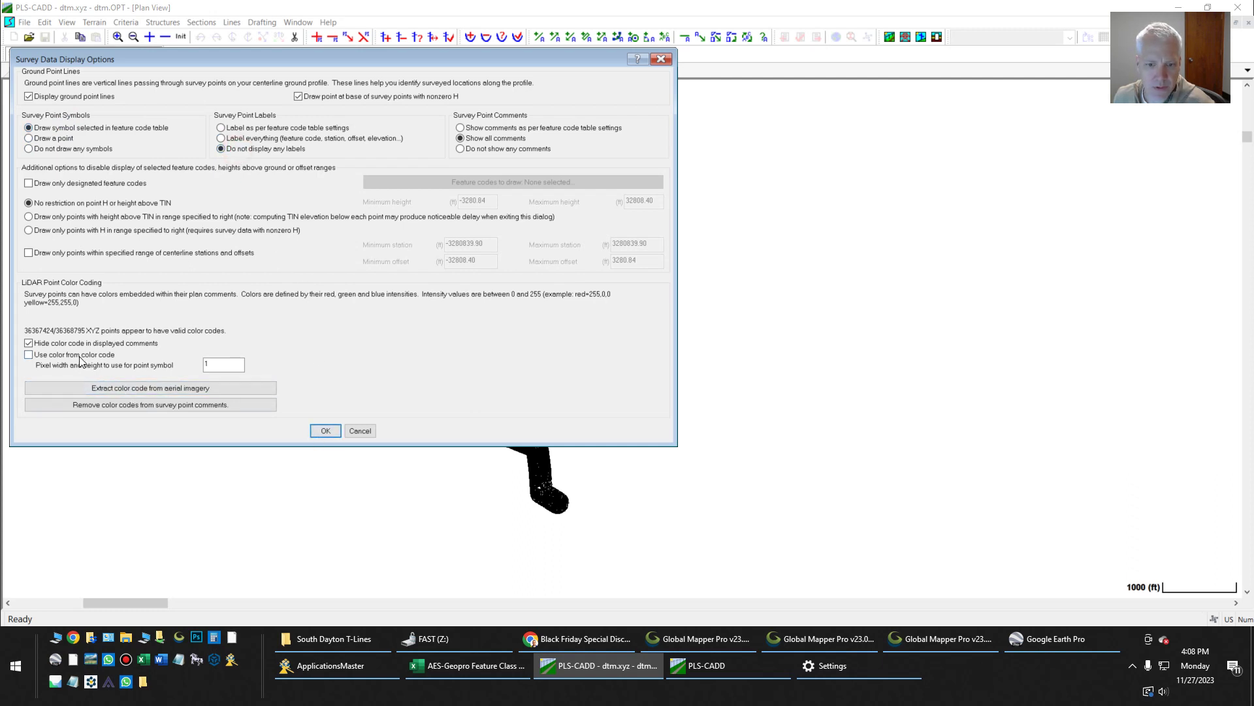
{"action": "left_click", "coordinate": [326, 430]}
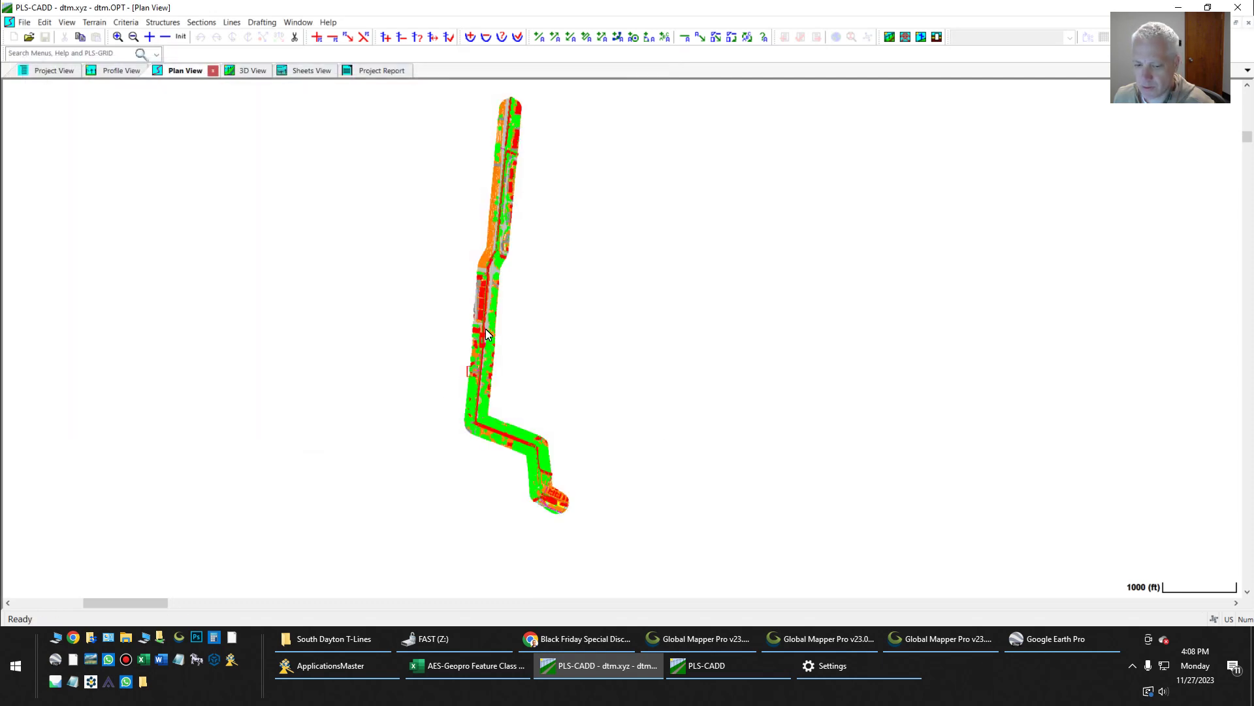
- Zoom in to about 20 ft scale to see red buildings, green trees and gray road points
{"action": "scroll", "coordinate": [477, 325], "scroll_direction": "up", "scroll_amount": 3}
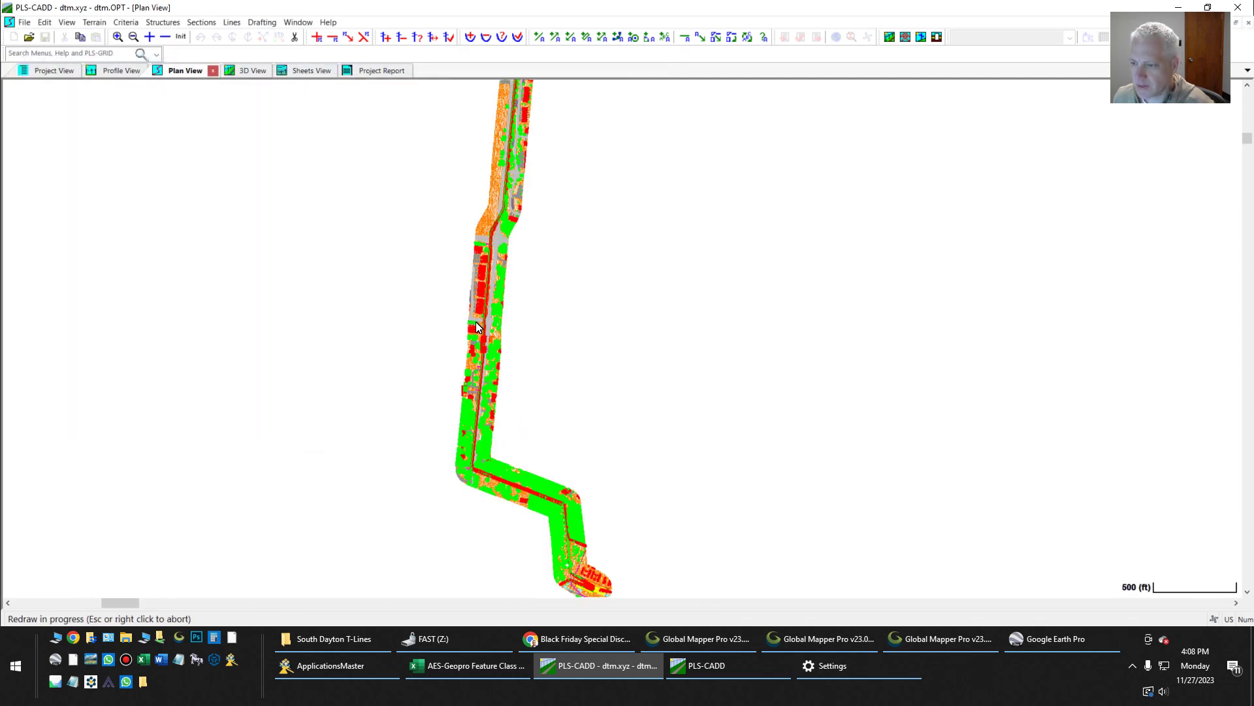
{"action": "scroll", "coordinate": [482, 338], "scroll_direction": "up", "scroll_amount": 4}
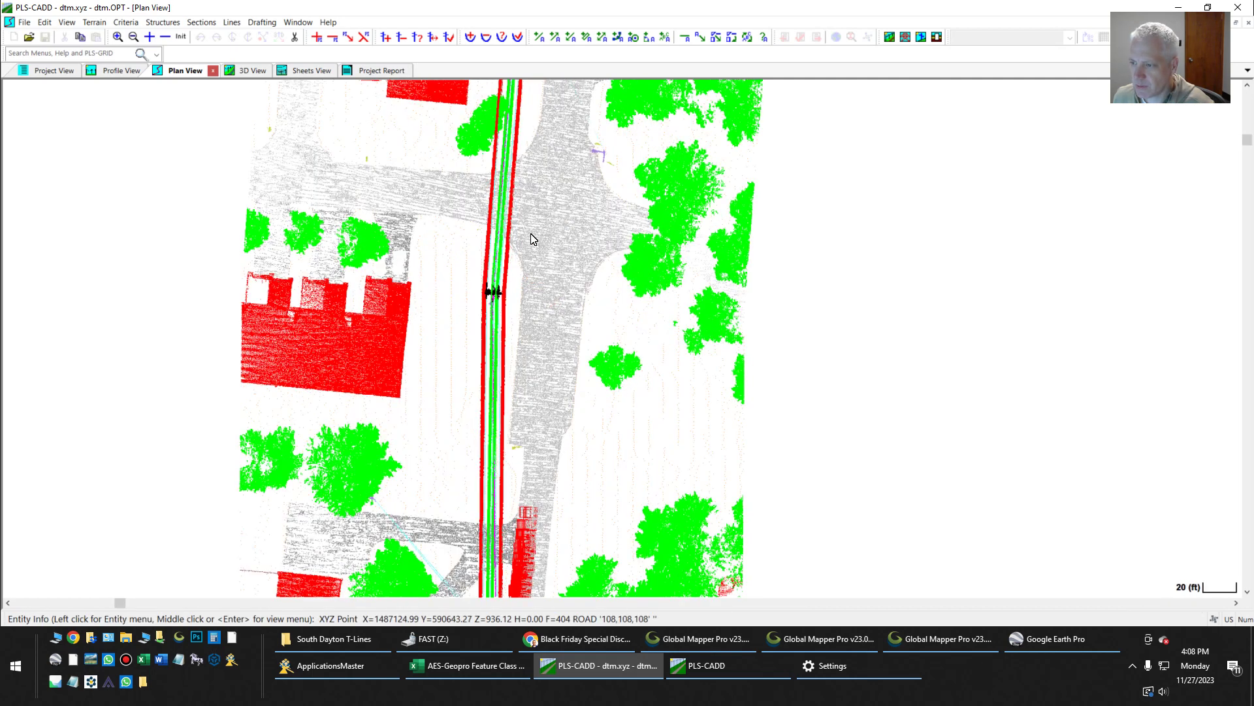
- Check in Terrain Info that the road point has feature code 404
{"action": "left_click", "coordinate": [532, 226]}
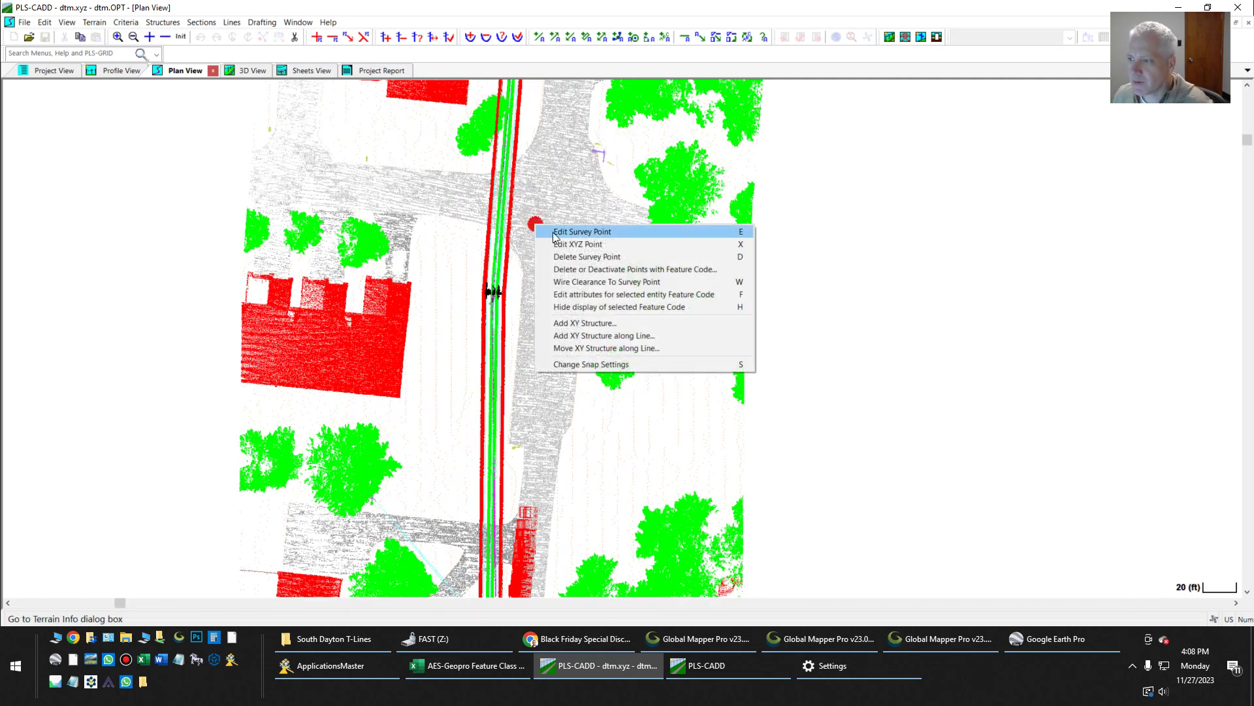
{"action": "left_click", "coordinate": [552, 229]}
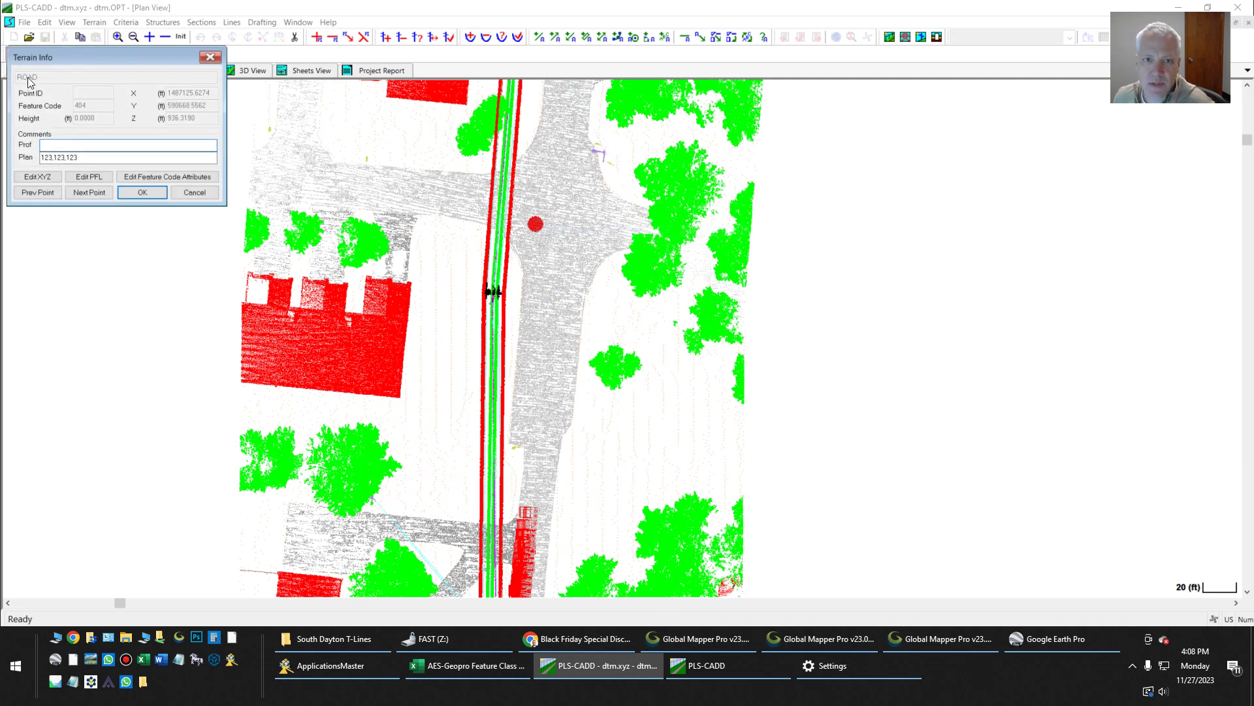
{"action": "left_click", "coordinate": [208, 197]}
- Confirm the building point has code 515, then zoom onto the transmission structure
{"action": "left_click", "coordinate": [382, 350]}
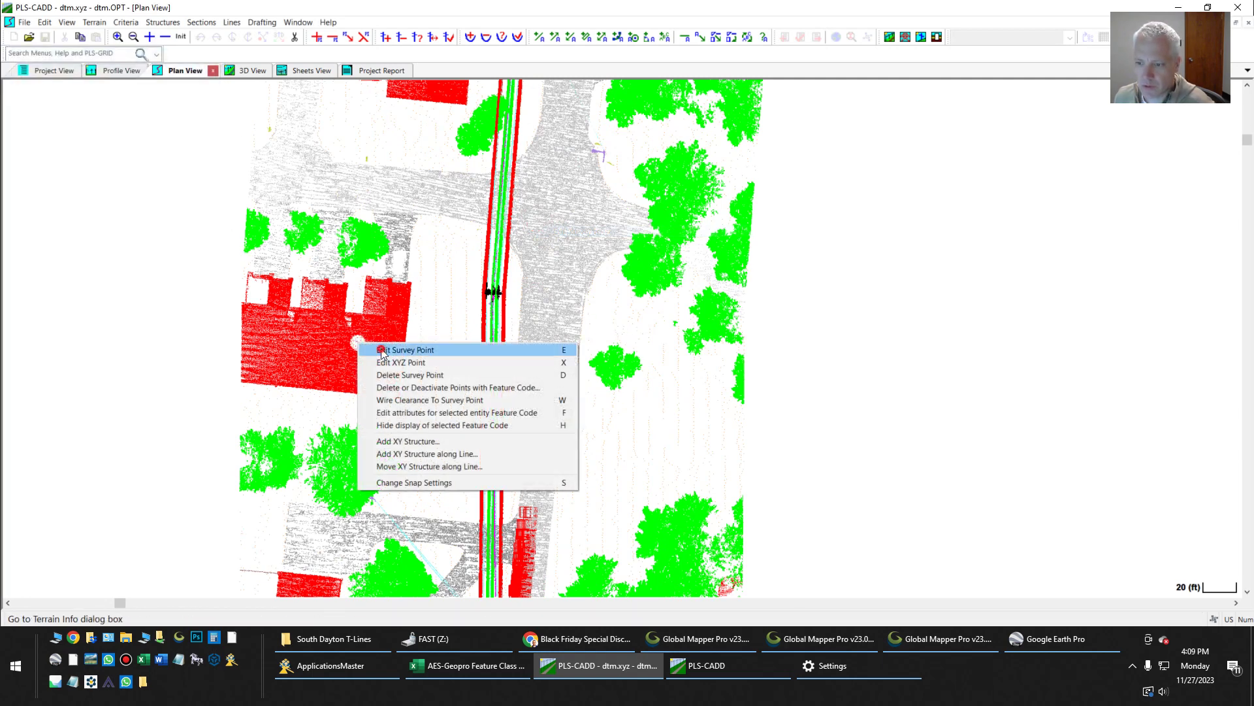
{"action": "left_click", "coordinate": [382, 350]}
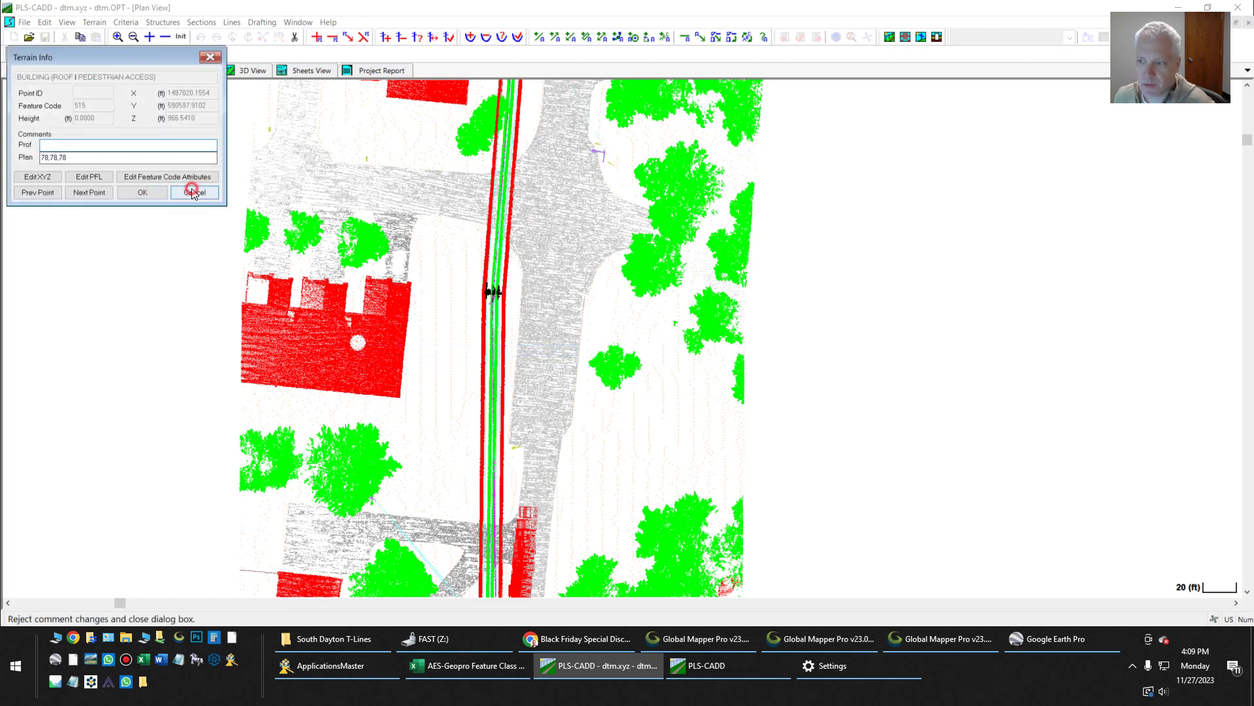
{"action": "left_click", "coordinate": [195, 192]}
{"action": "scroll", "coordinate": [472, 263], "scroll_direction": "up", "scroll_amount": 4}
{"action": "scroll", "coordinate": [471, 263], "scroll_direction": "up", "scroll_amount": 8}
{"action": "left_click", "coordinate": [481, 283]}
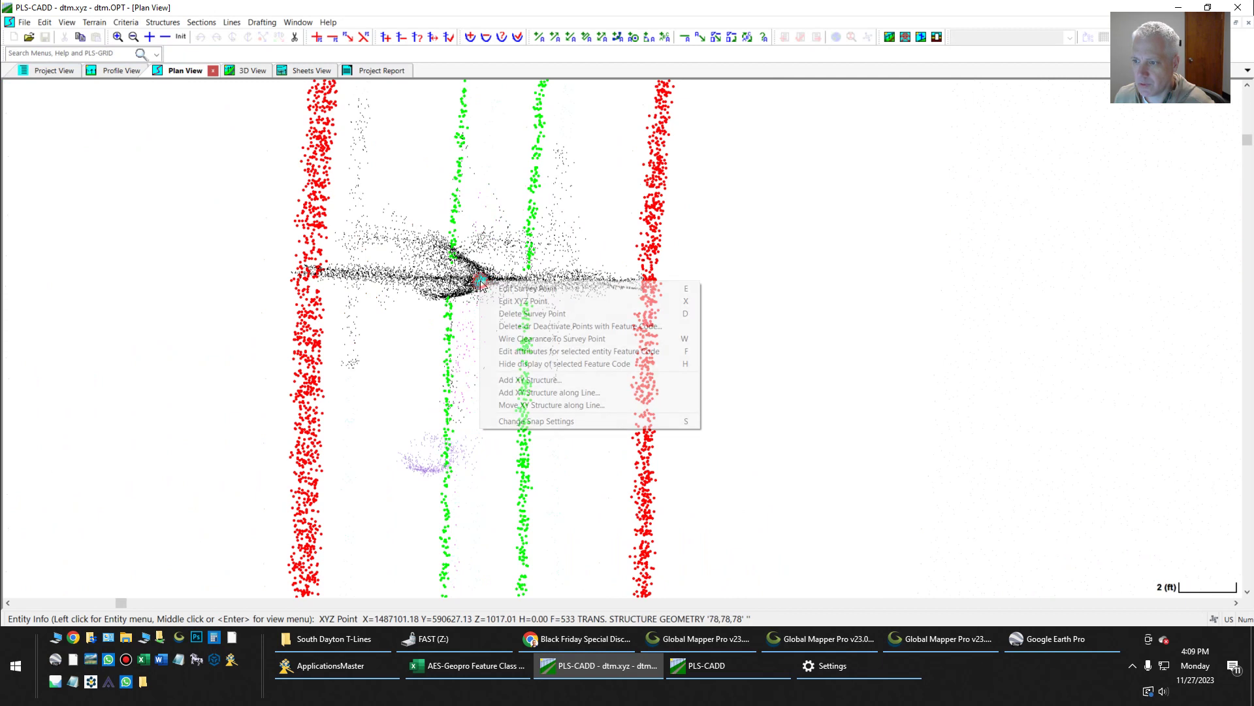
{"action": "left_click", "coordinate": [515, 292]}
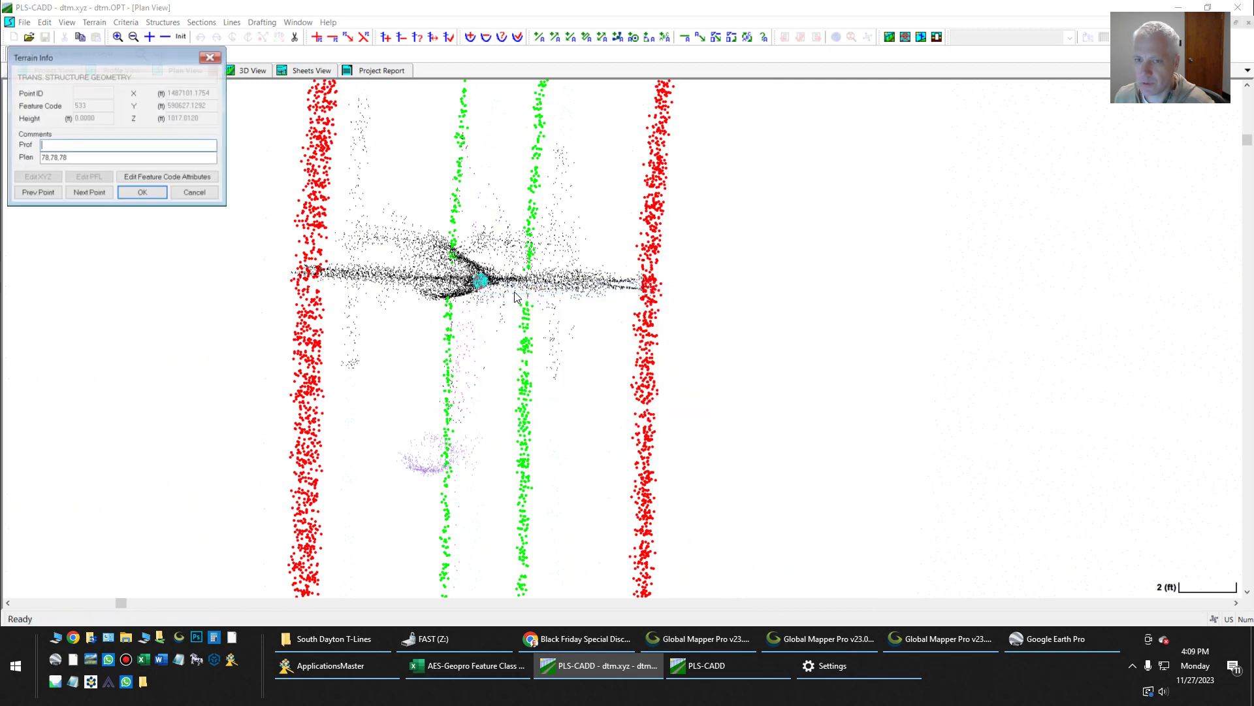
{"action": "left_click", "coordinate": [210, 57]}
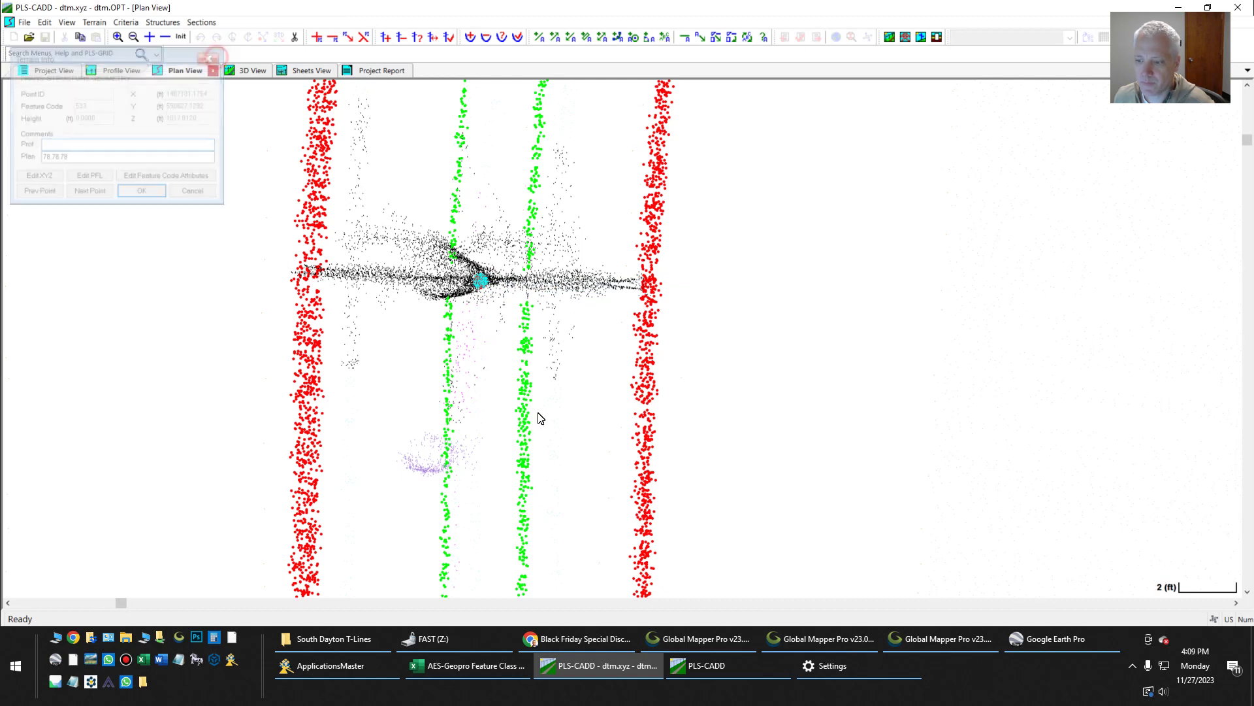
{"action": "left_click", "coordinate": [428, 464]}
{"action": "left_click", "coordinate": [455, 471]}
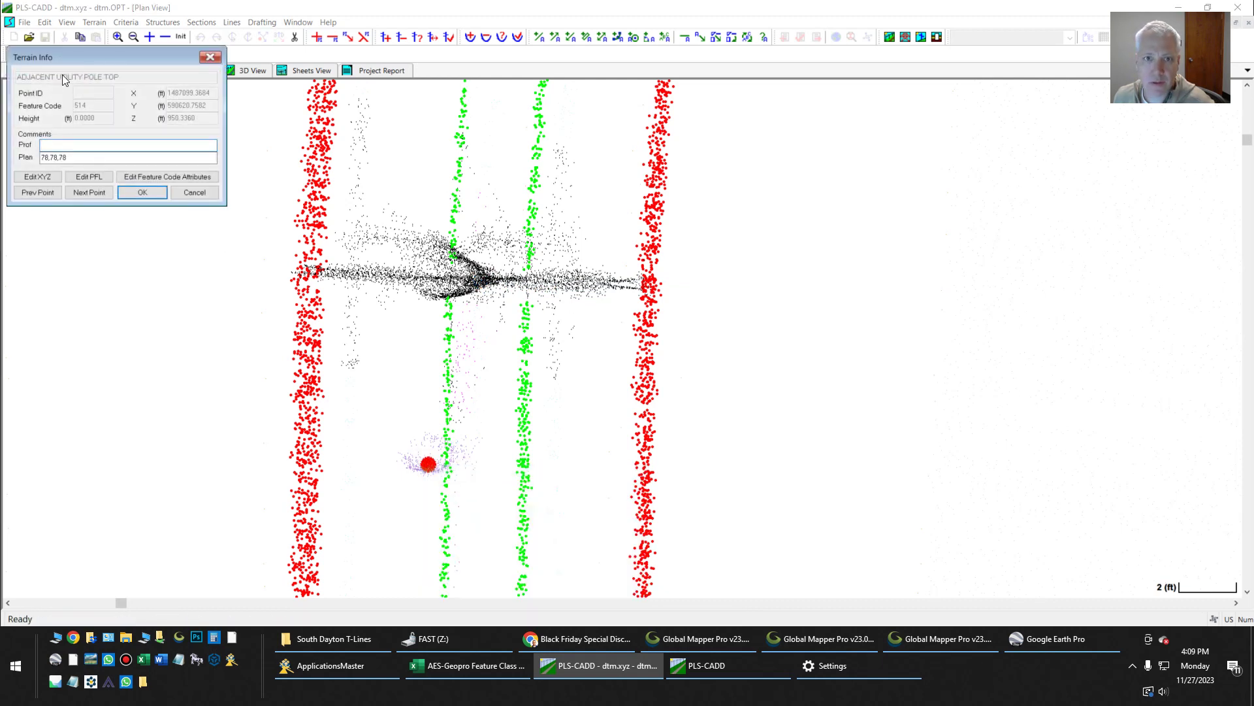
{"action": "left_click", "coordinate": [211, 57]}
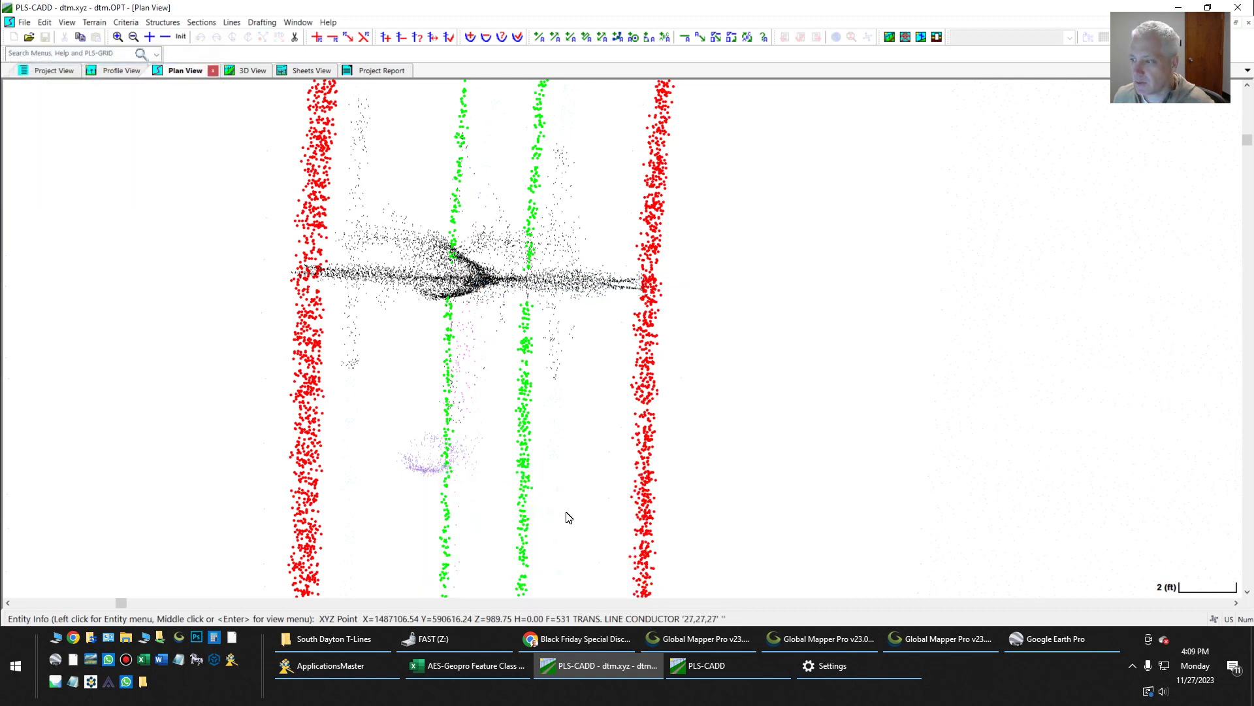
{"action": "scroll", "coordinate": [593, 342], "scroll_direction": "down", "scroll_amount": 3}
{"action": "left_click", "coordinate": [593, 336]}
{"action": "left_click", "coordinate": [639, 347]}
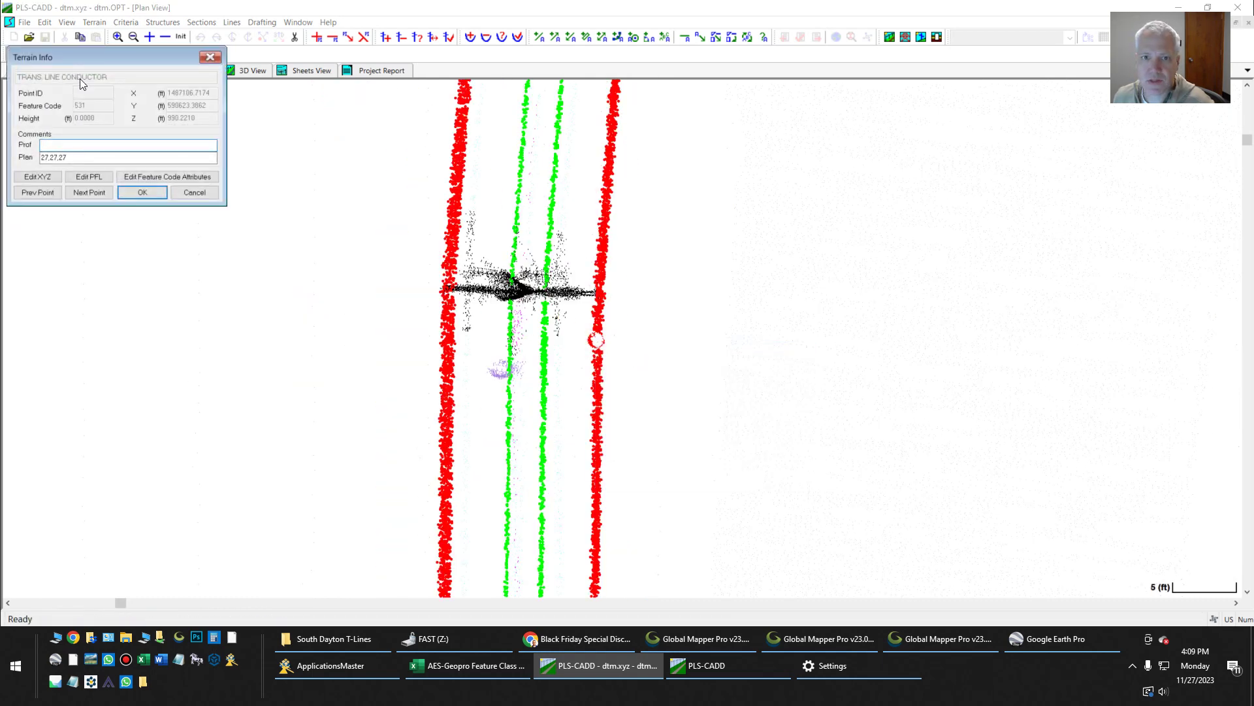
{"action": "left_click", "coordinate": [211, 57]}
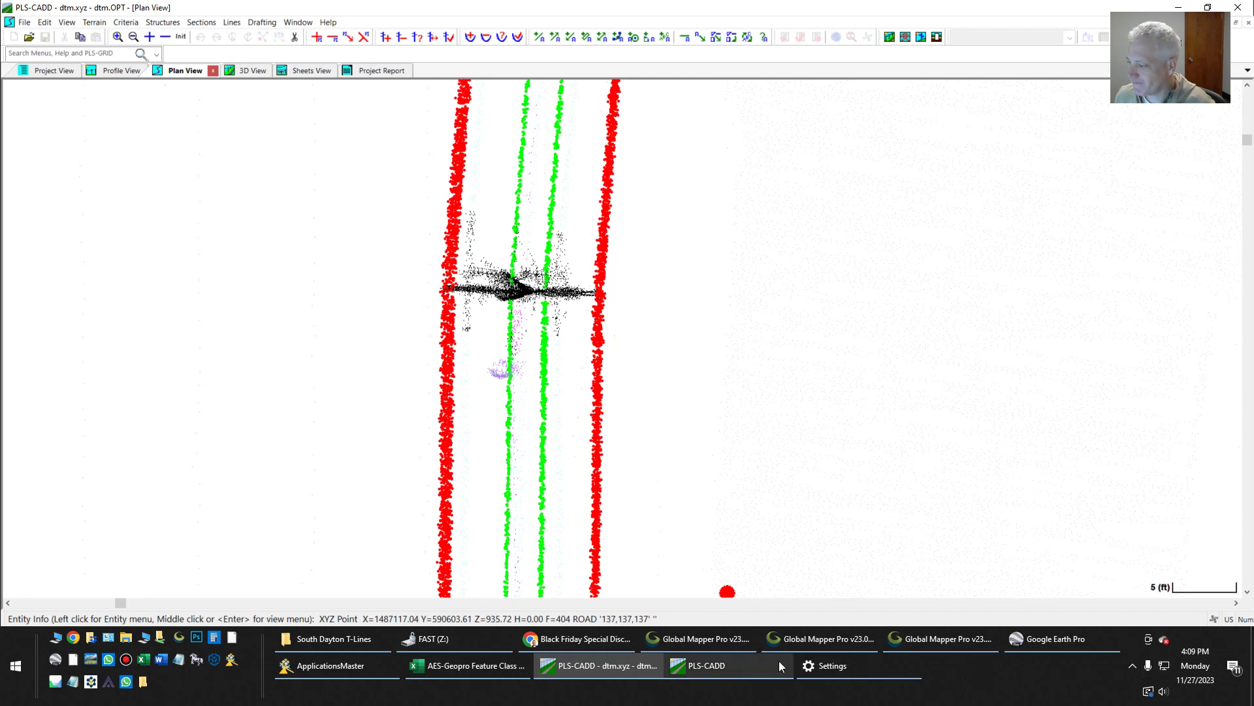